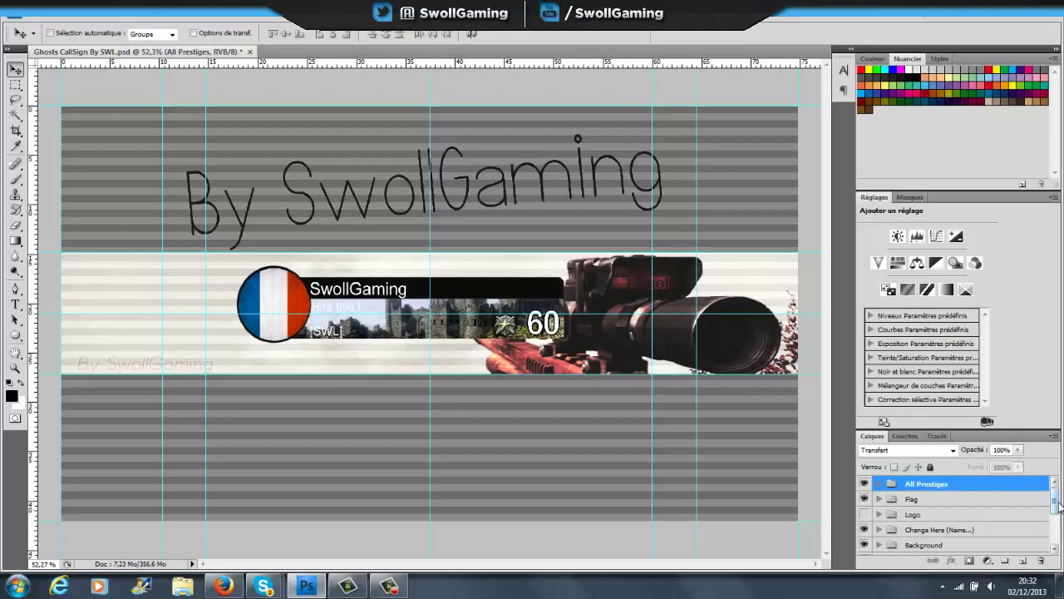
Expand the All Prestiges group and scroll down to the layer named 8
left_click_drag(1060, 507, 1055, 478)
scroll(960, 514, "down", 3)
scroll(1019, 543, "down", 5)
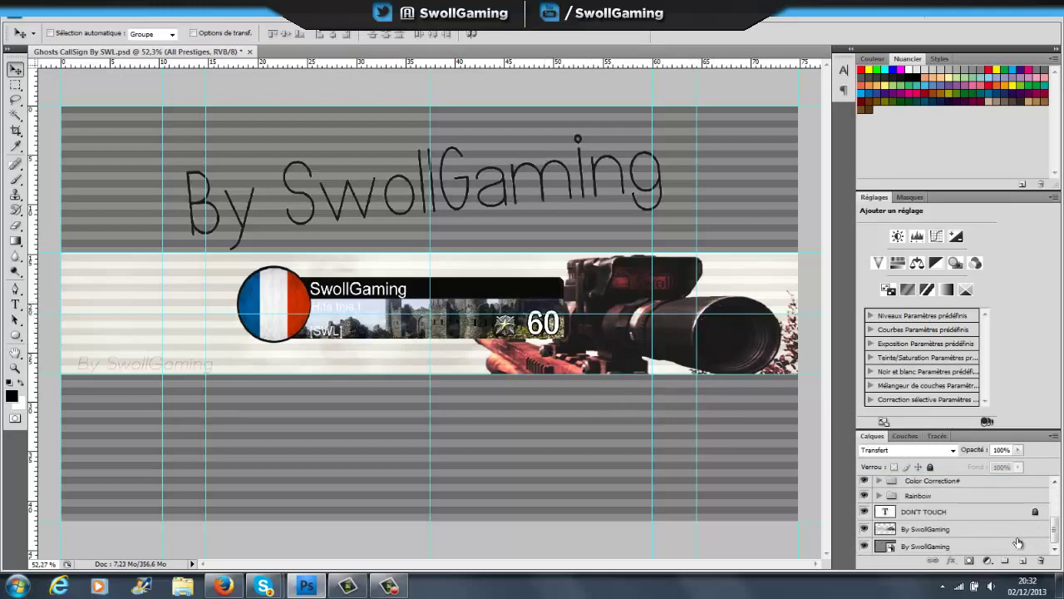
left_click_drag(1056, 534, 1054, 492)
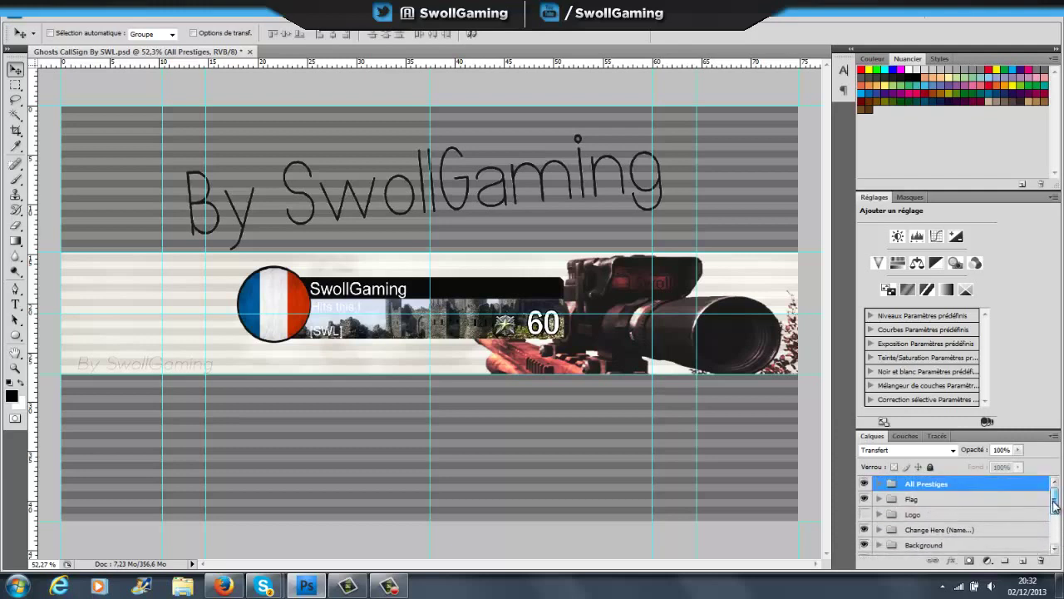
left_click(879, 486)
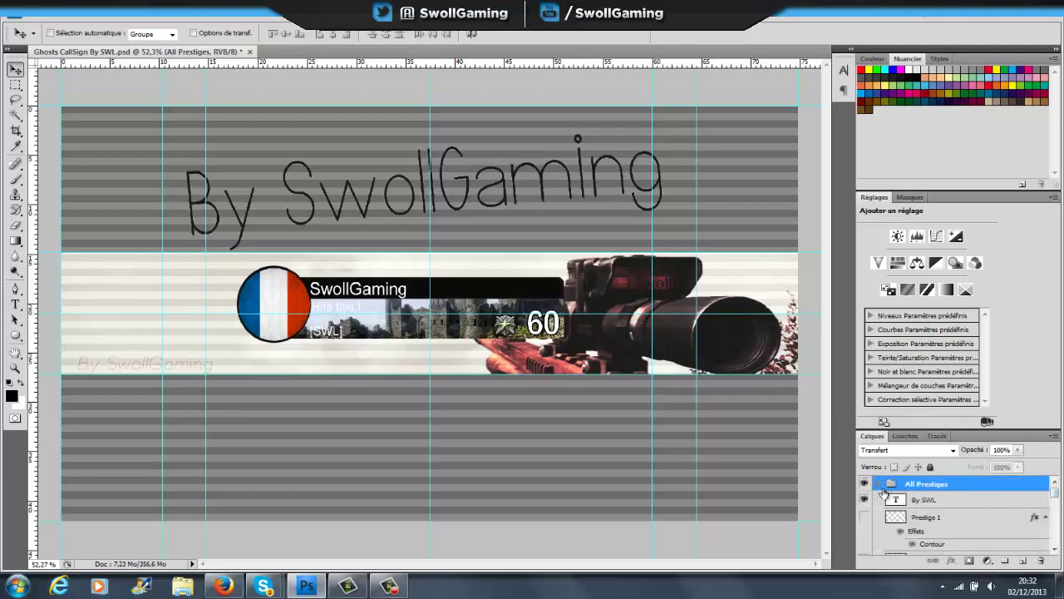
scroll(886, 503, "down", 2)
scroll(887, 508, "down", 2)
scroll(888, 514, "down", 2)
scroll(888, 515, "down", 2)
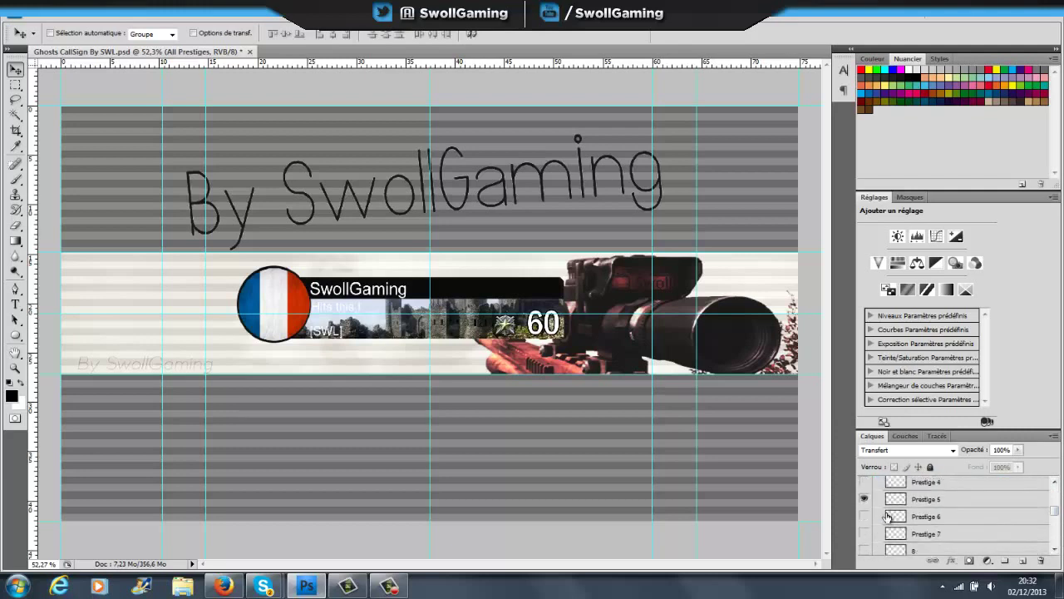
scroll(906, 520, "down", 3)
scroll(923, 524, "down", 1)
Rename layer 8 to 'Prestige 8' through its layer properties
right_click(929, 522)
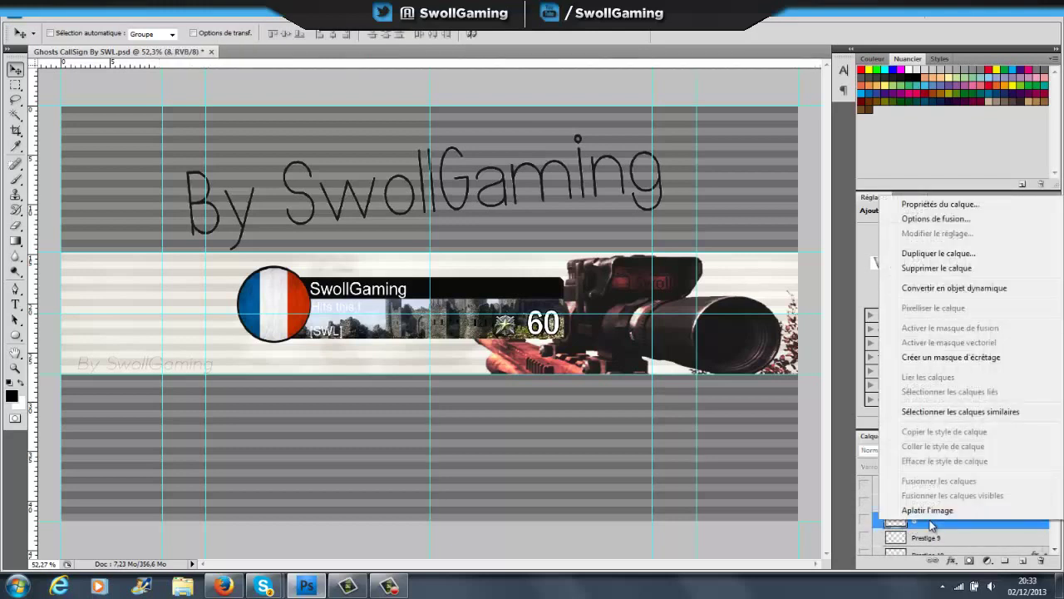
left_click(947, 204)
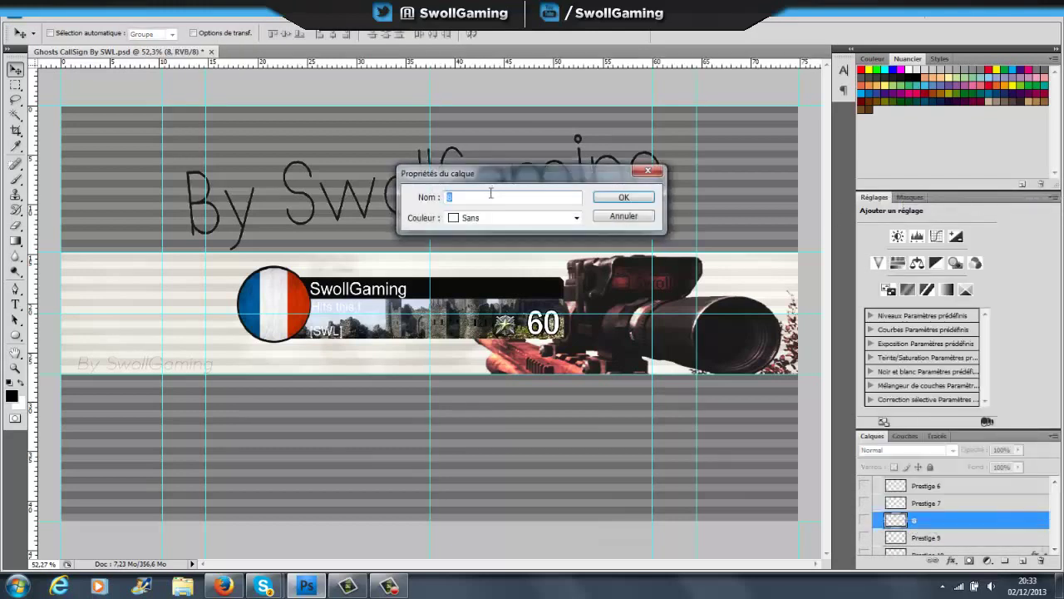
type("Prestige")
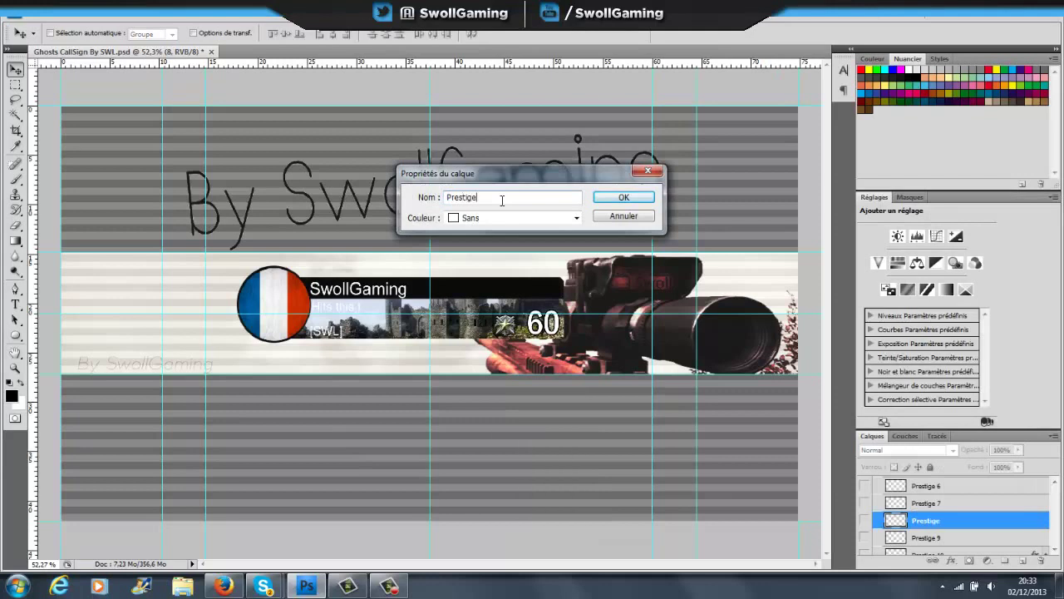
type(" 8")
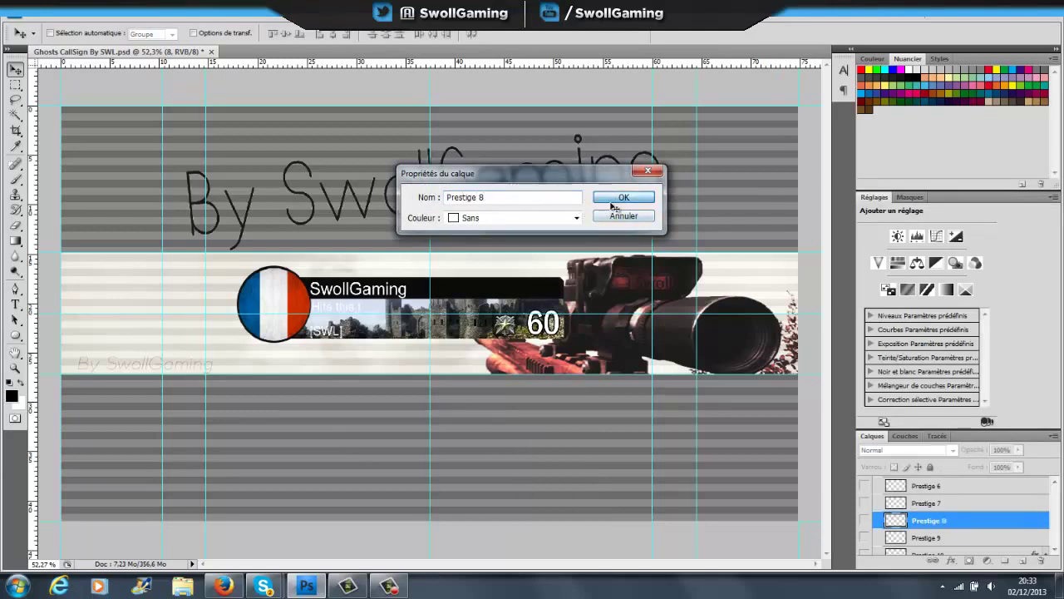
left_click(612, 200)
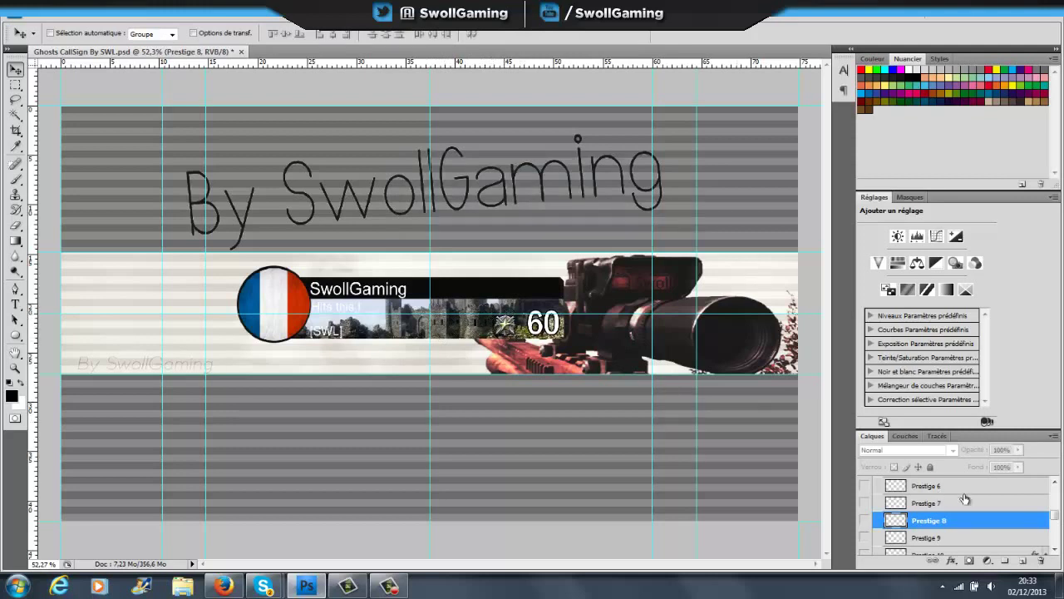
Preview the Prestige 4 and Prestige 3 emblems, then switch to Prestige 5 beside the 60
scroll(964, 497, "up", 2)
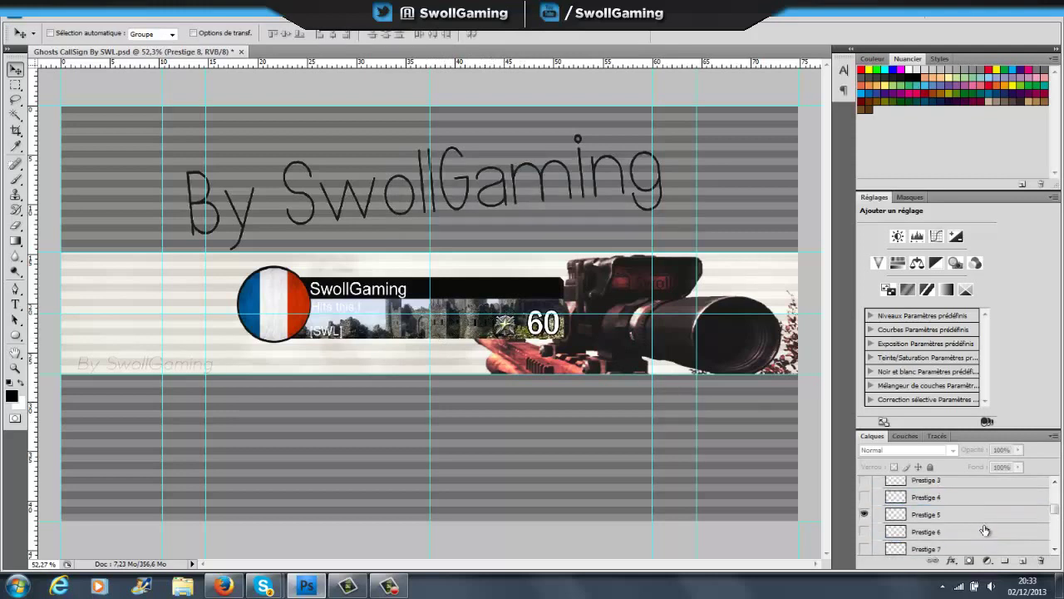
left_click(863, 497)
scroll(867, 497, "up", 1)
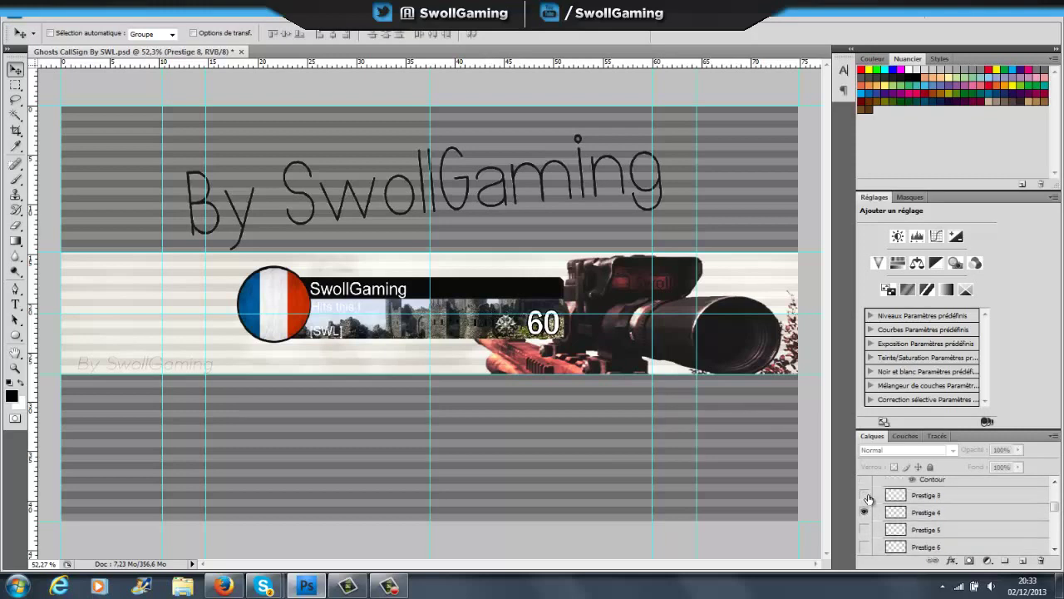
left_click(864, 495)
left_click(864, 495)
left_click(864, 512)
left_click(864, 529)
Briefly show the Prestige 1 emblem, hide it, and collapse the All Prestiges group
scroll(906, 533, "up", 5)
scroll(931, 530, "up", 5)
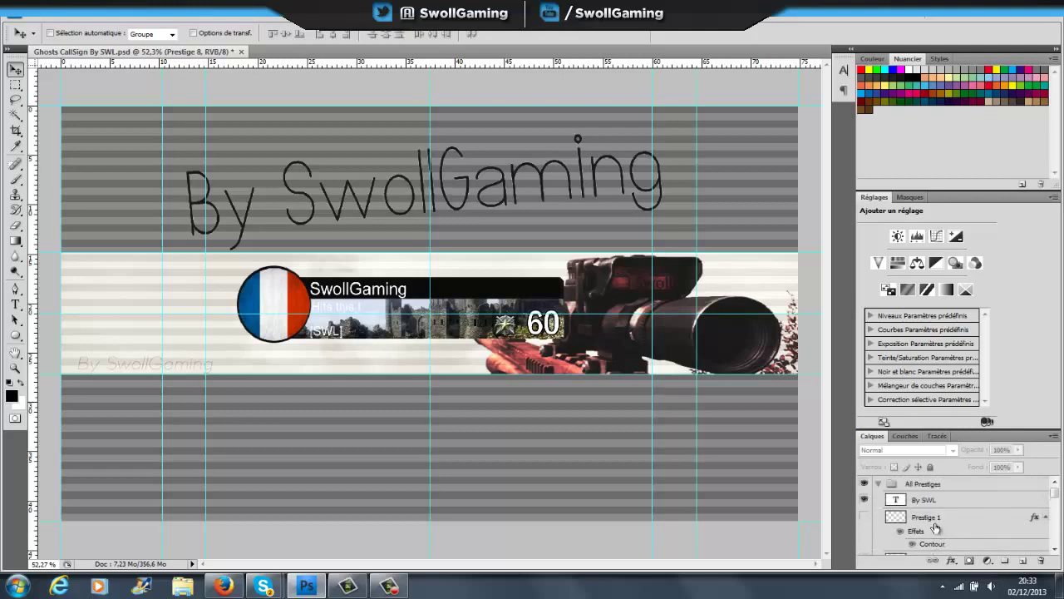
left_click(865, 517)
scroll(883, 523, "down", 1)
scroll(868, 532, "down", 2)
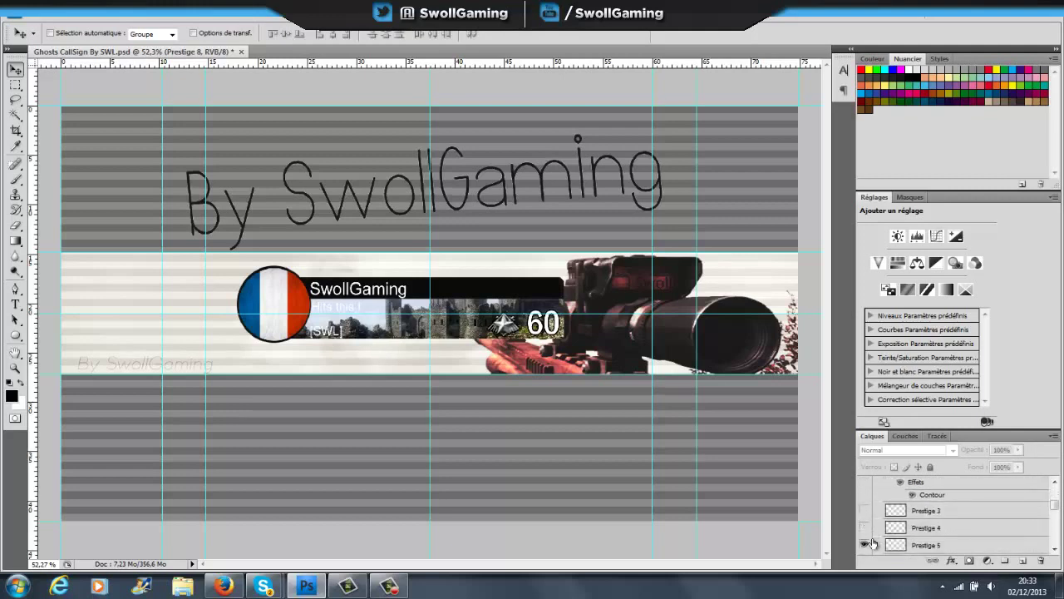
scroll(873, 536, "up", 3)
left_click(864, 517)
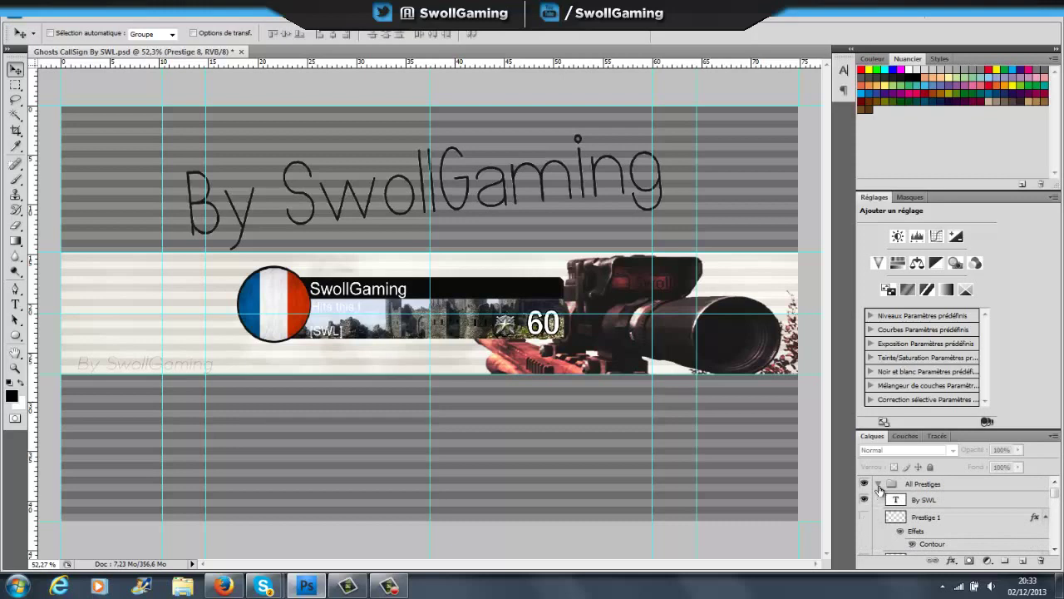
left_click(878, 484)
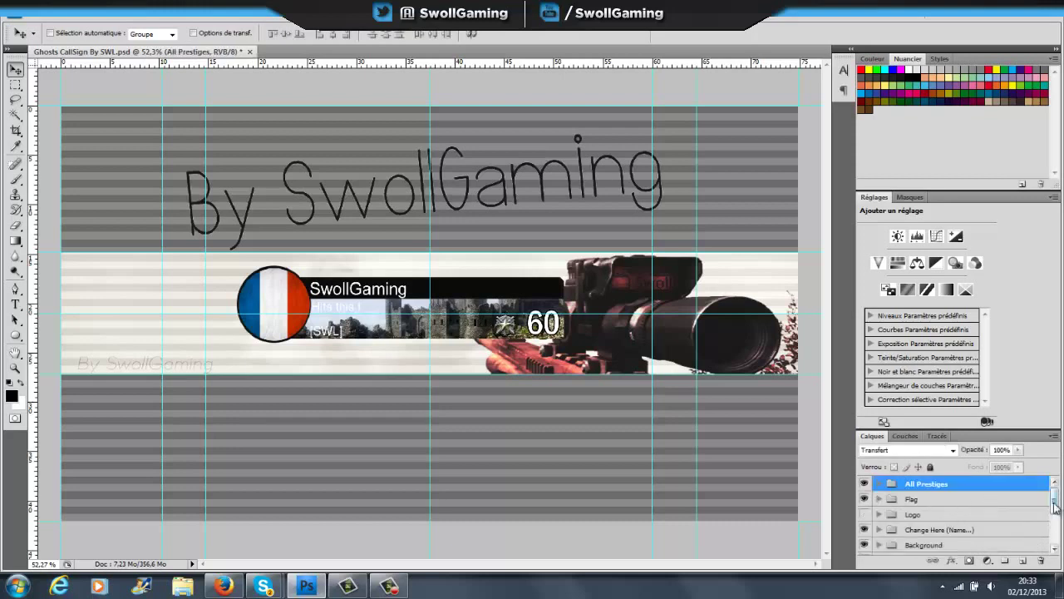
Expand the Flag group, browse its country flag layers, and collapse it again
left_click(879, 498)
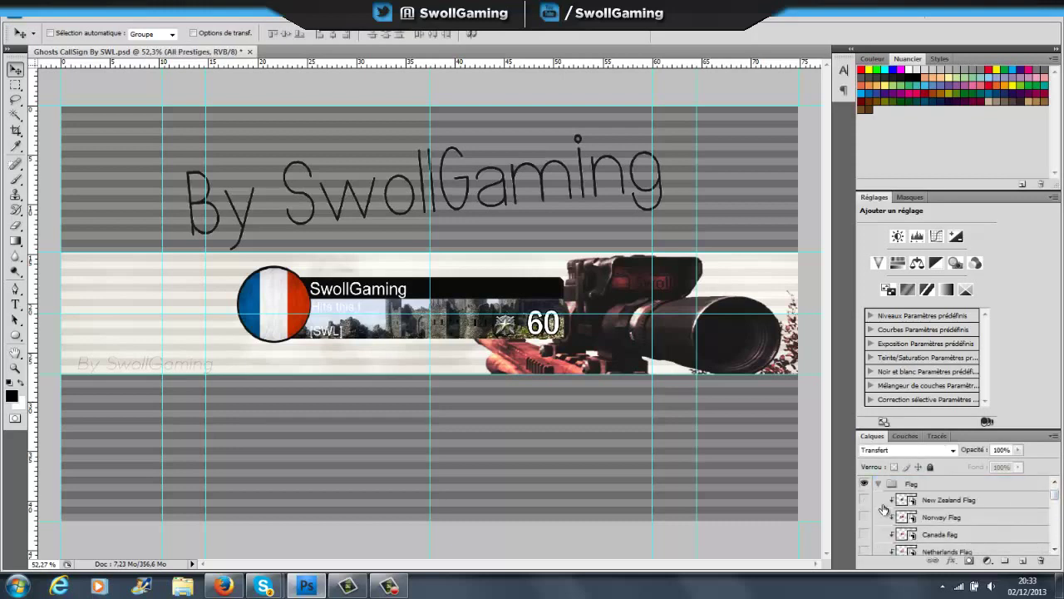
scroll(883, 509, "down", 2)
scroll(894, 512, "down", 3)
scroll(932, 528, "down", 2)
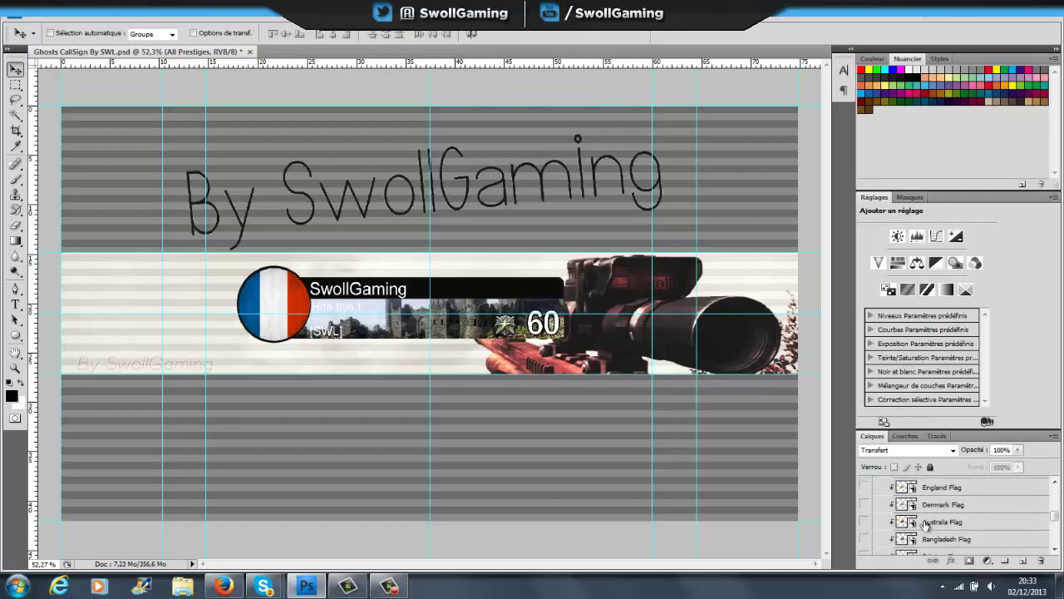
scroll(925, 522, "up", 2)
scroll(898, 507, "up", 1)
scroll(923, 514, "up", 2)
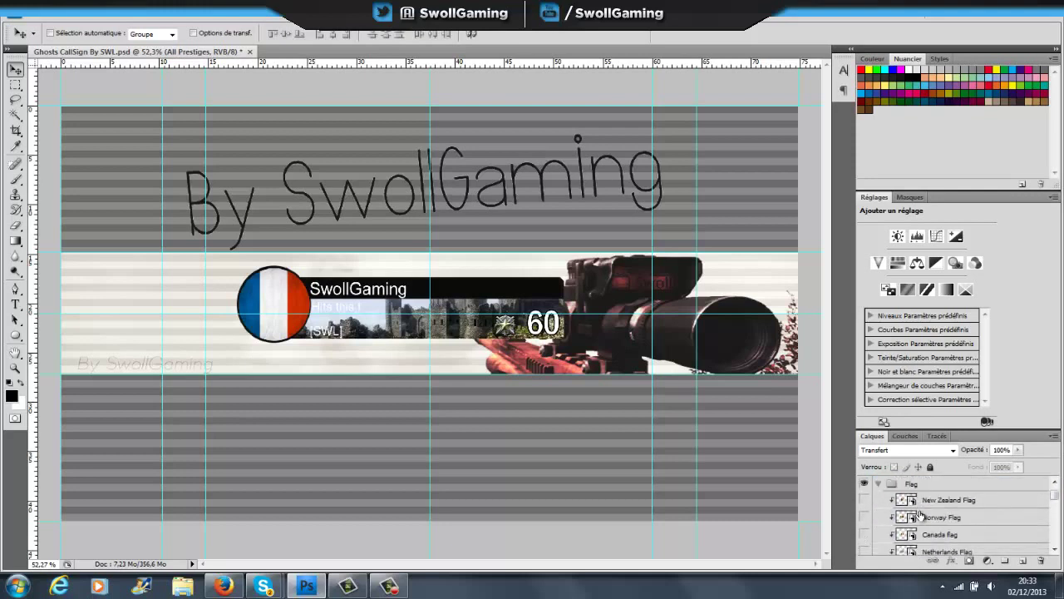
scroll(942, 519, "down", 1)
scroll(942, 520, "up", 3)
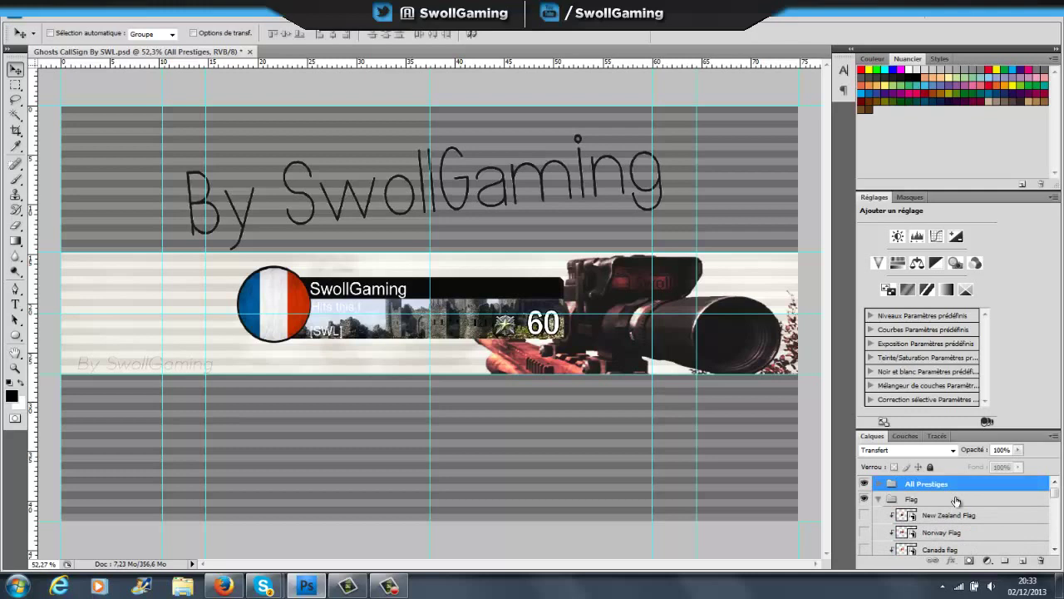
left_click(879, 499)
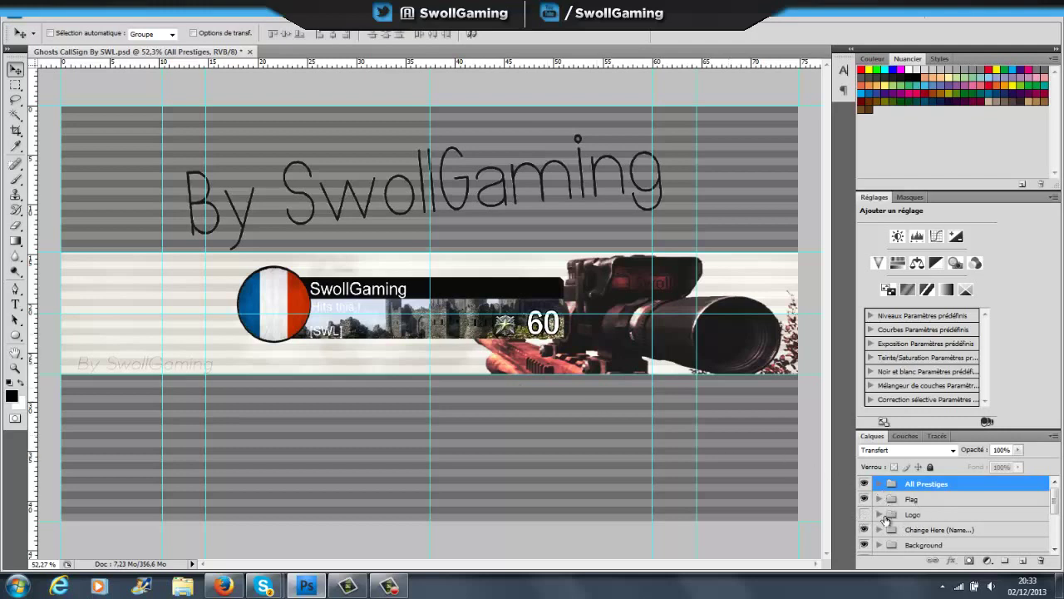
Swap the circle's flag for the Xbox logo and expand the Logo group's layers
left_click(865, 515)
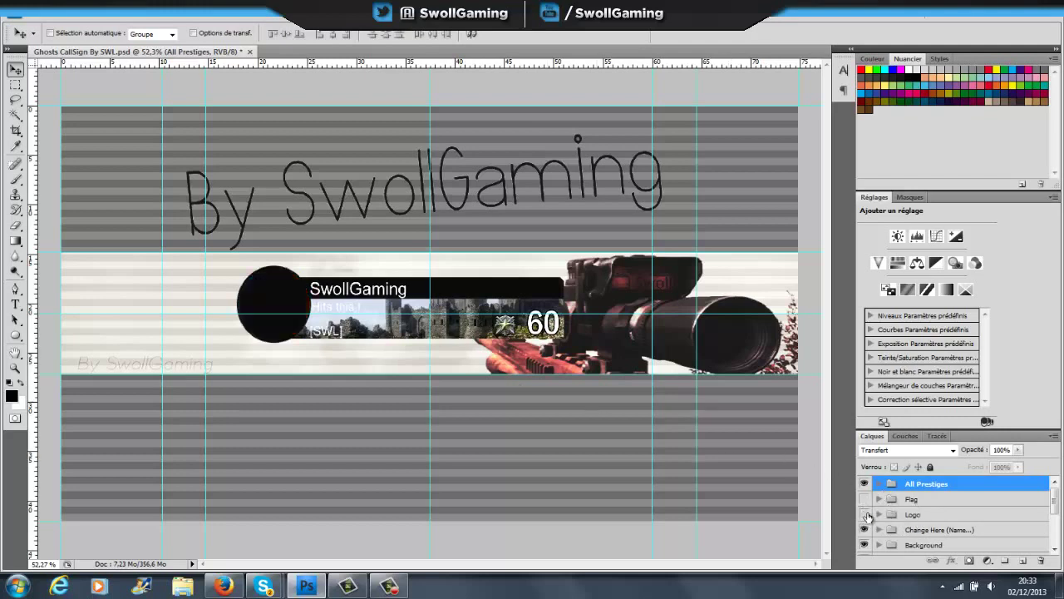
left_click(865, 515)
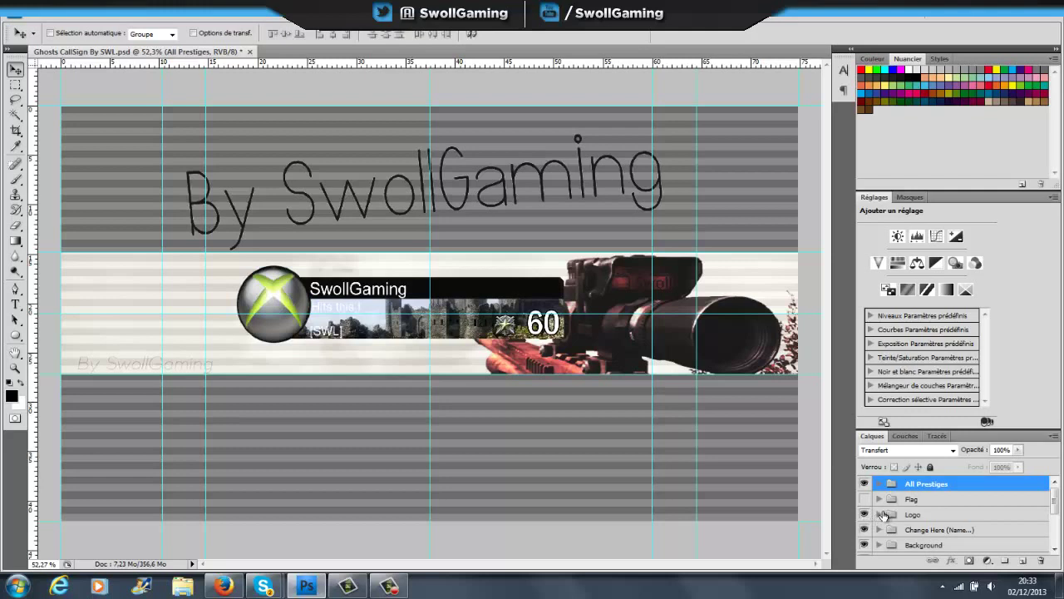
left_click(880, 515)
scroll(873, 520, "down", 3)
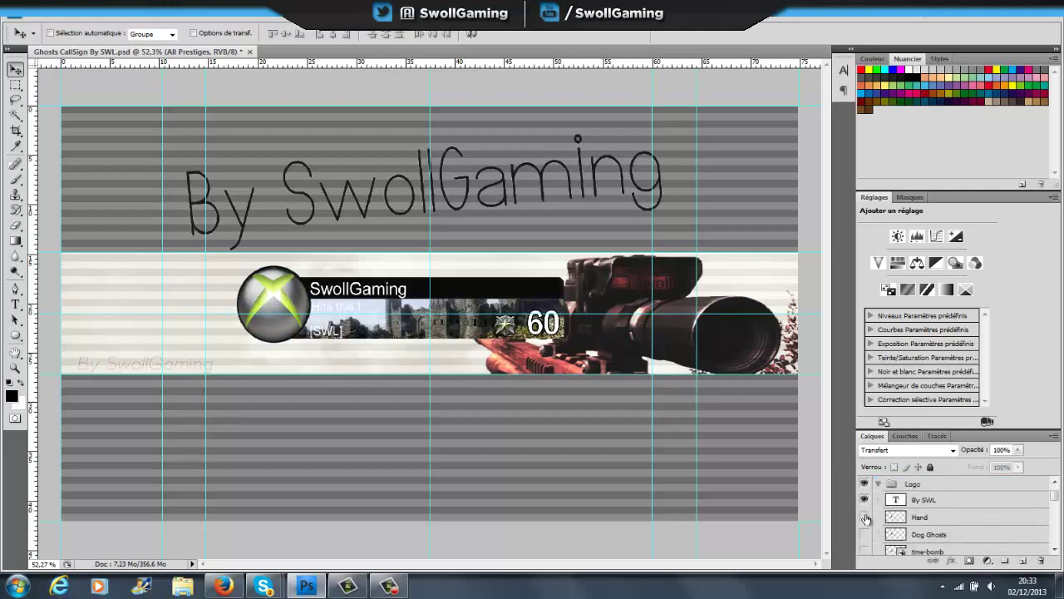
scroll(871, 522, "down", 3)
scroll(871, 522, "down", 3)
scroll(906, 521, "down", 3)
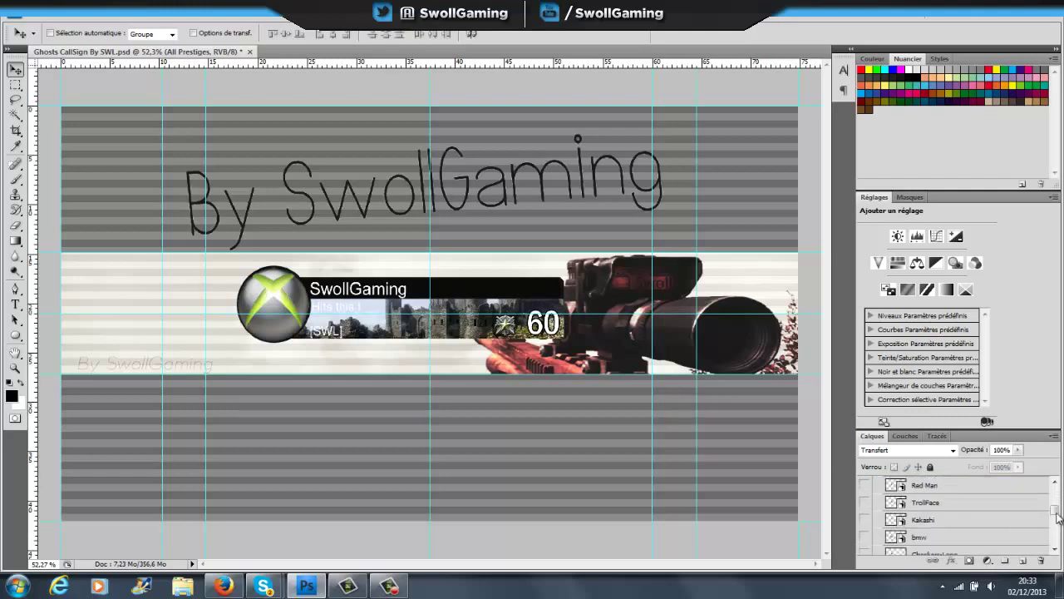
scroll(1057, 517, "down", 2)
scroll(1056, 518, "down", 3)
scroll(1056, 518, "down", 1)
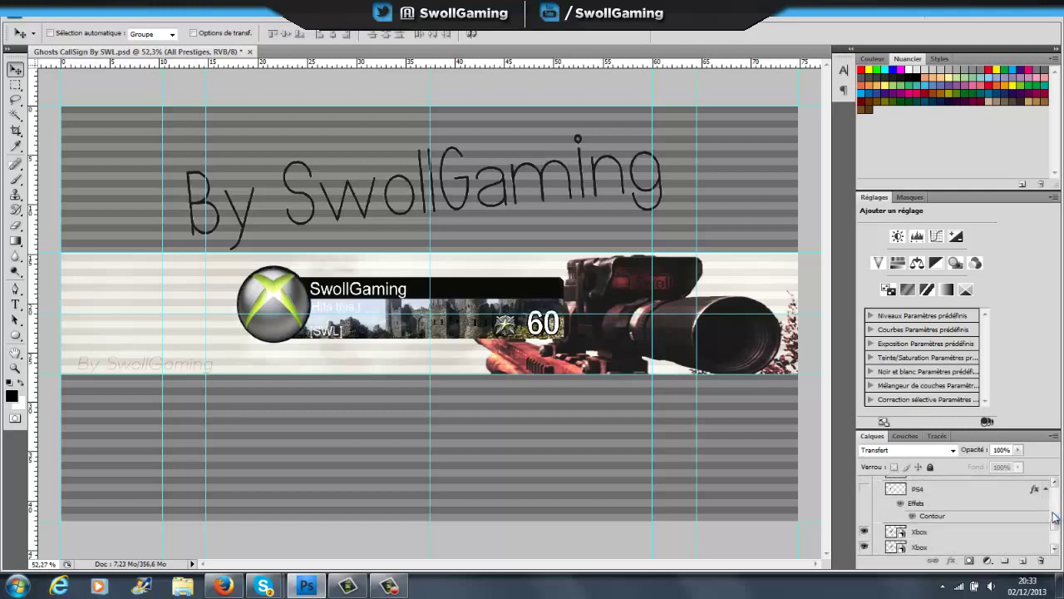
scroll(981, 524, "down", 1)
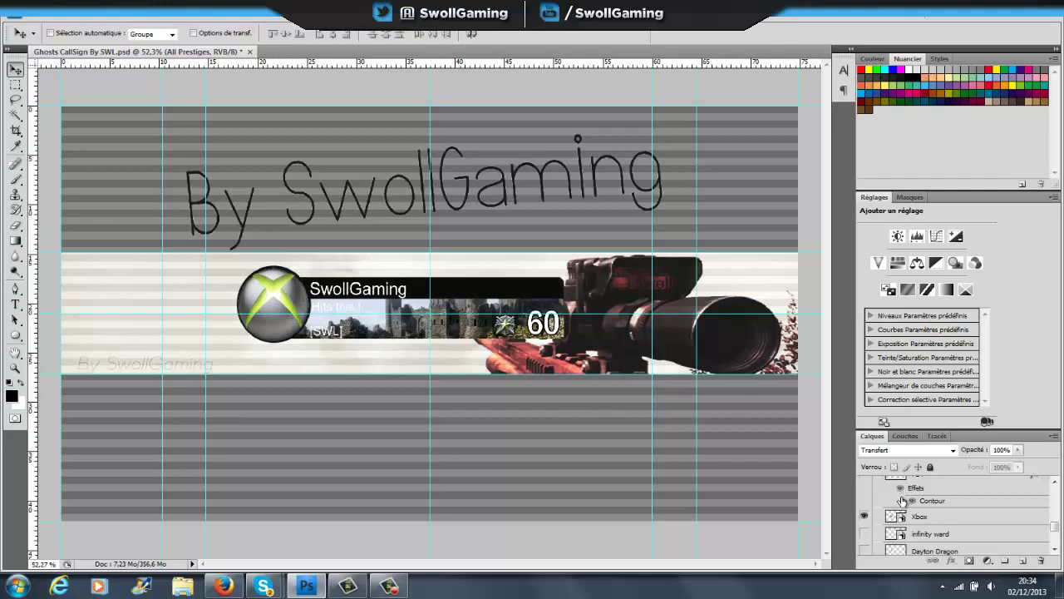
Hide the Xbox logo, briefly try Infinity Ward, then collapse the Logo group
left_click(863, 516)
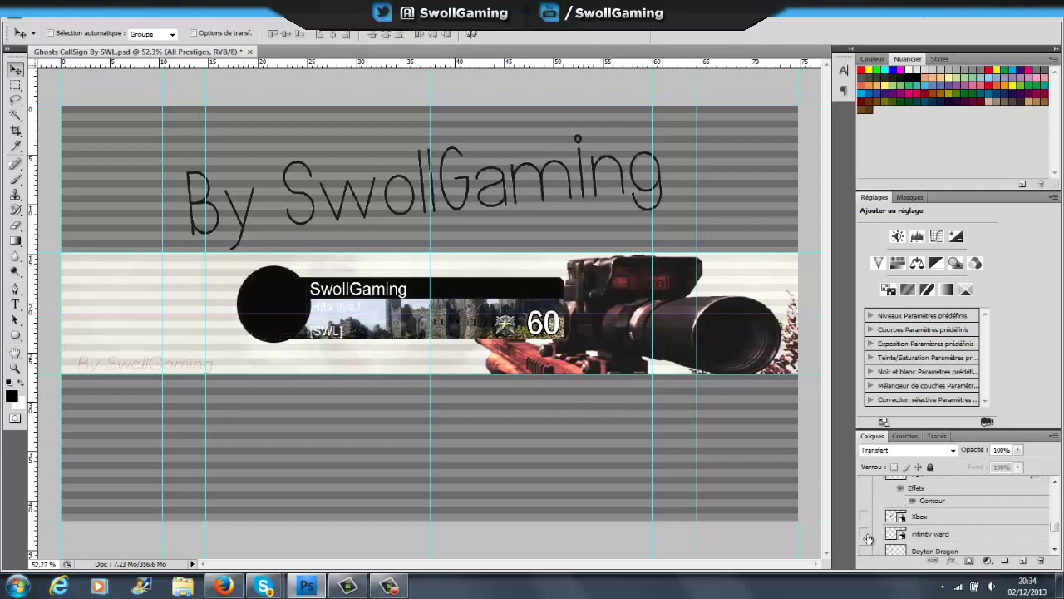
left_click(865, 534)
scroll(1056, 536, "down", 1)
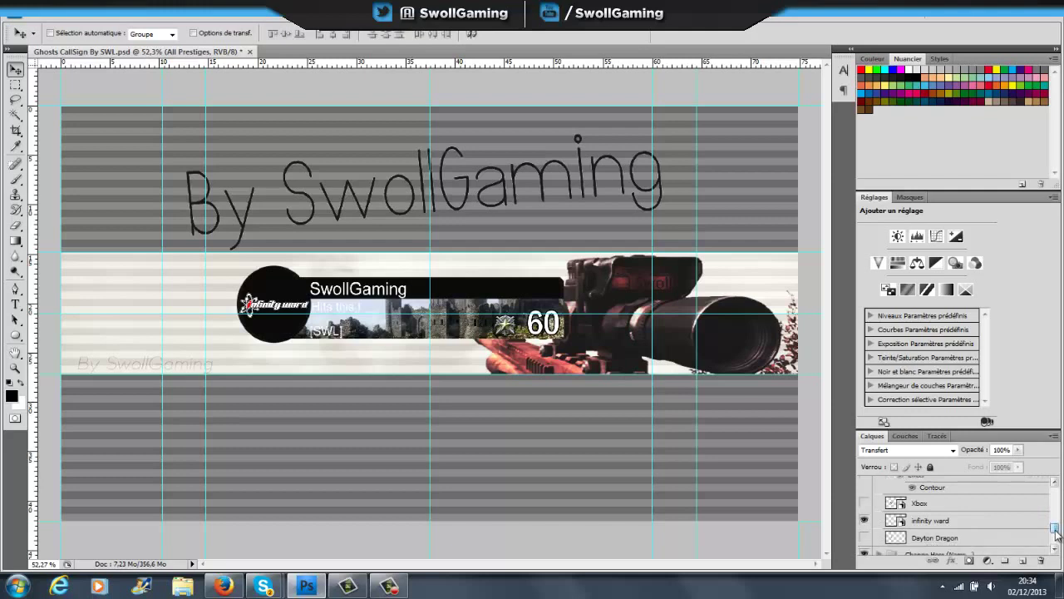
left_click(865, 520)
scroll(1051, 524, "down", 1)
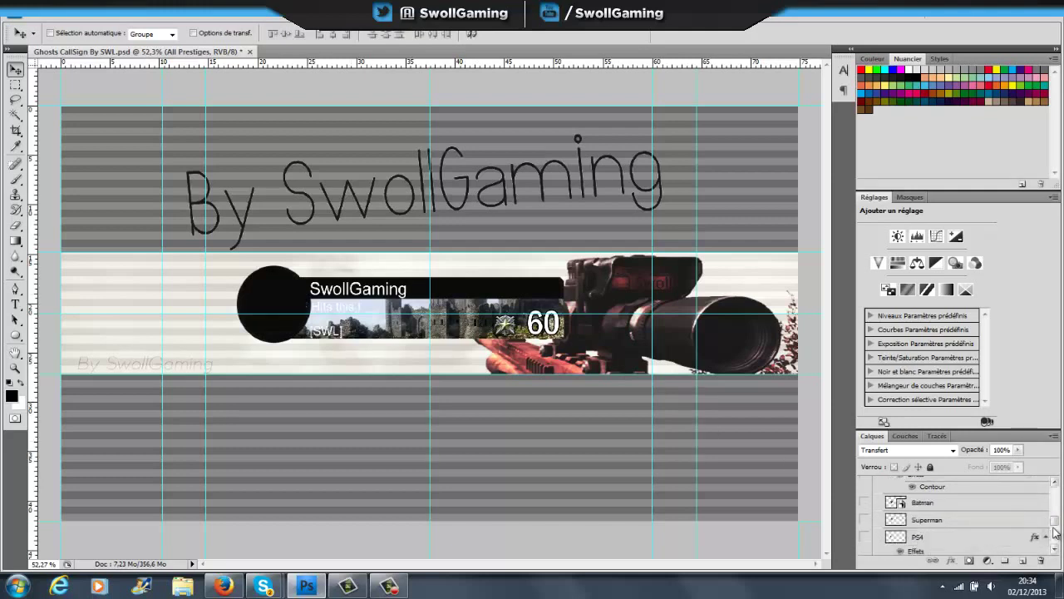
scroll(1056, 515, "down", 1)
left_click_drag(1054, 516, 1054, 490)
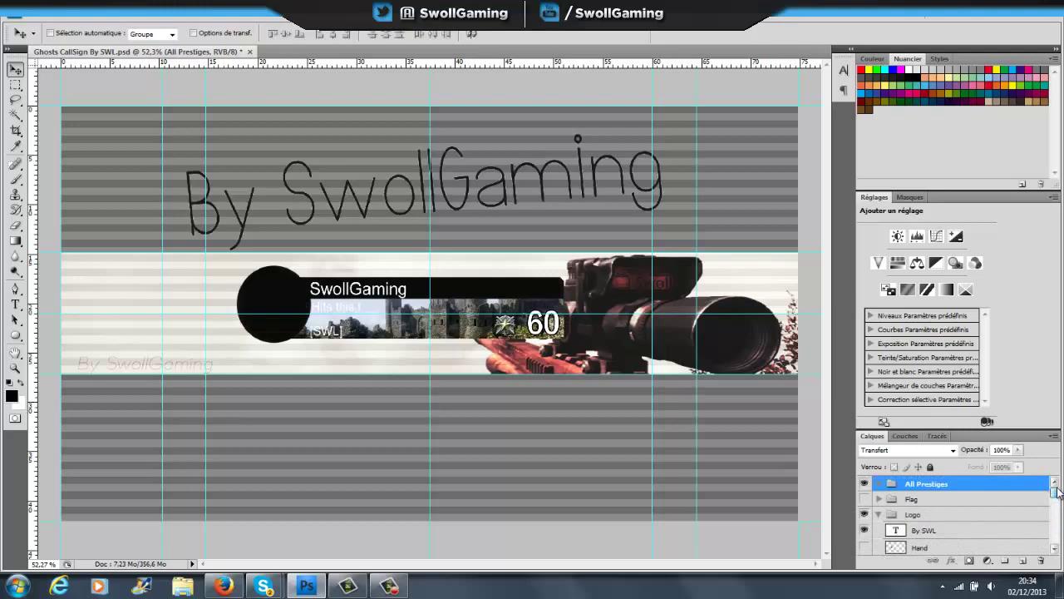
left_click(879, 514)
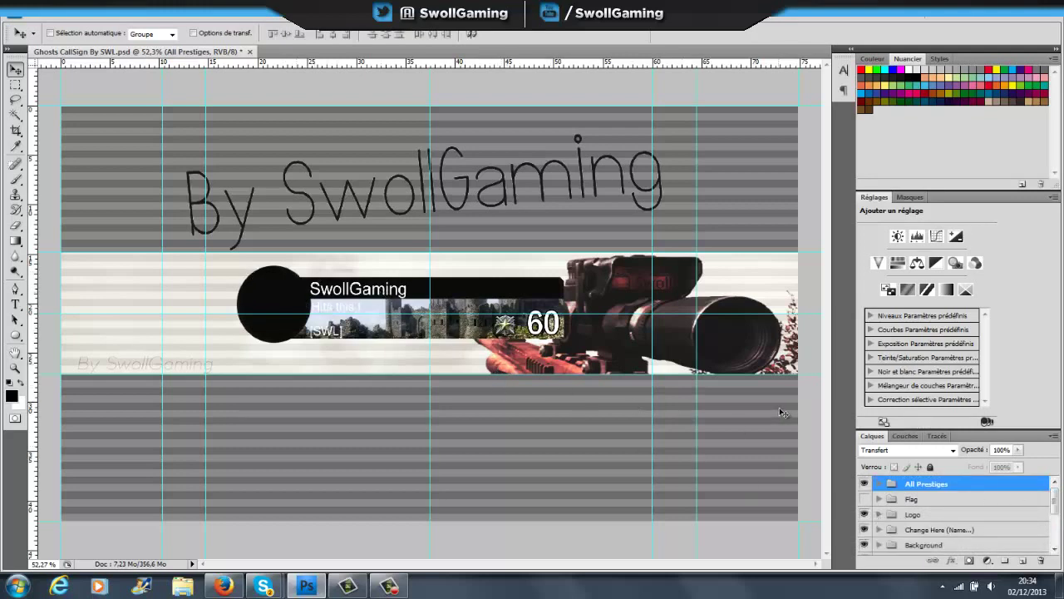
Show the Flag group and turn off the Logo group so the flag fills the circle
left_click(864, 499)
left_click(864, 514)
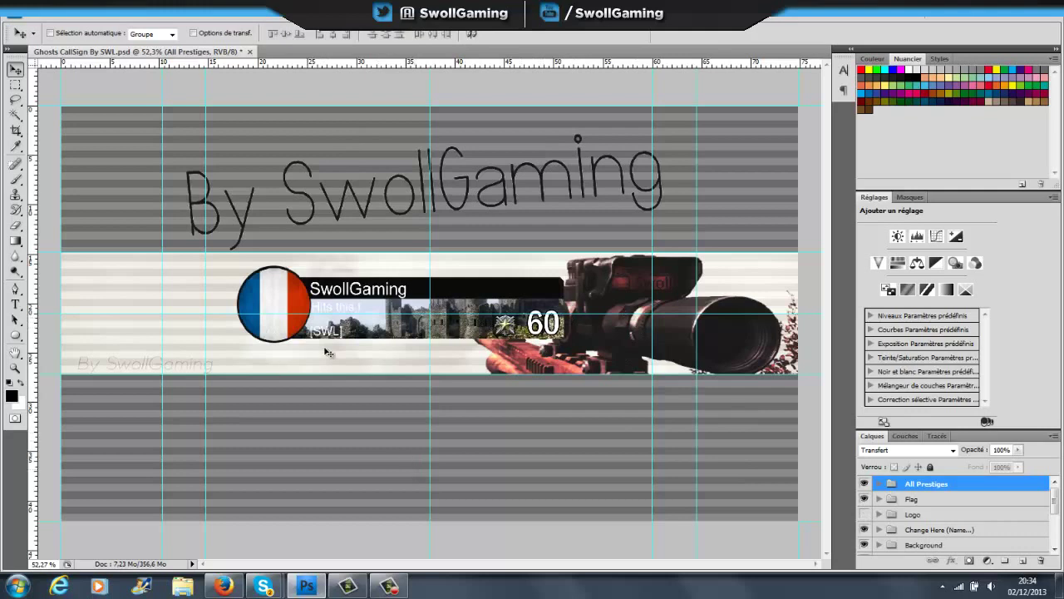
scroll(923, 535, "down", 1)
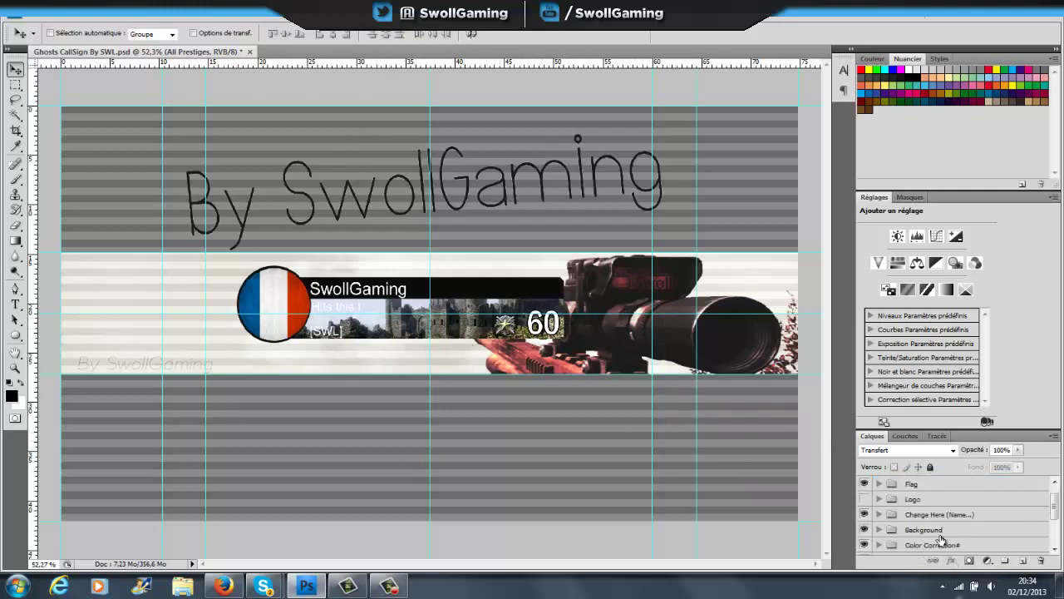
Expand the Change Here (Name...) group, show the SwollGaming text, and begin editing it
left_click(879, 515)
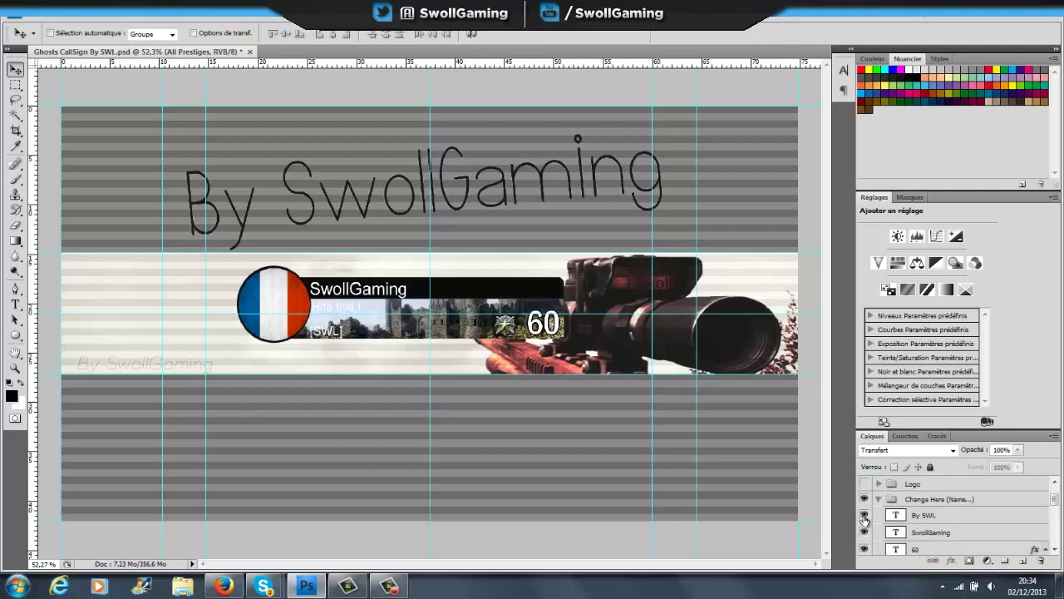
scroll(871, 517, "down", 1)
scroll(874, 520, "down", 1)
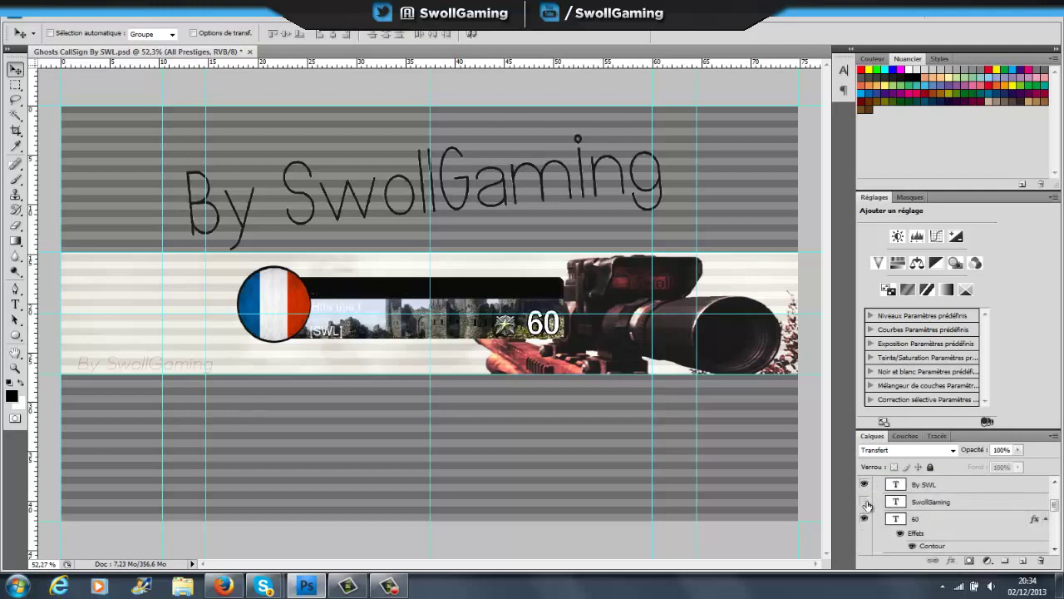
left_click(864, 502)
double_click(896, 502)
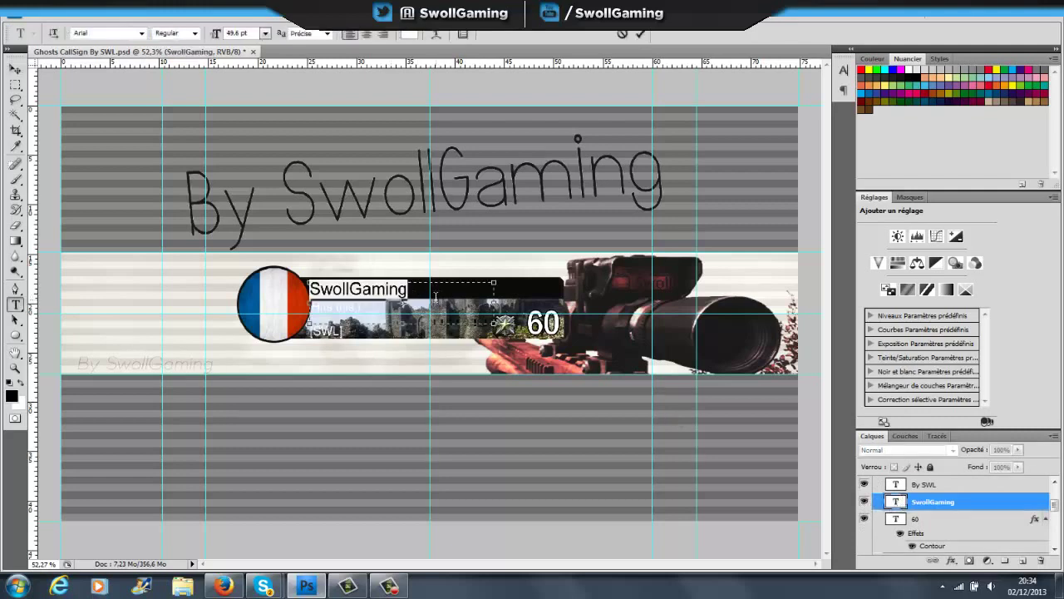
type("Tuto")
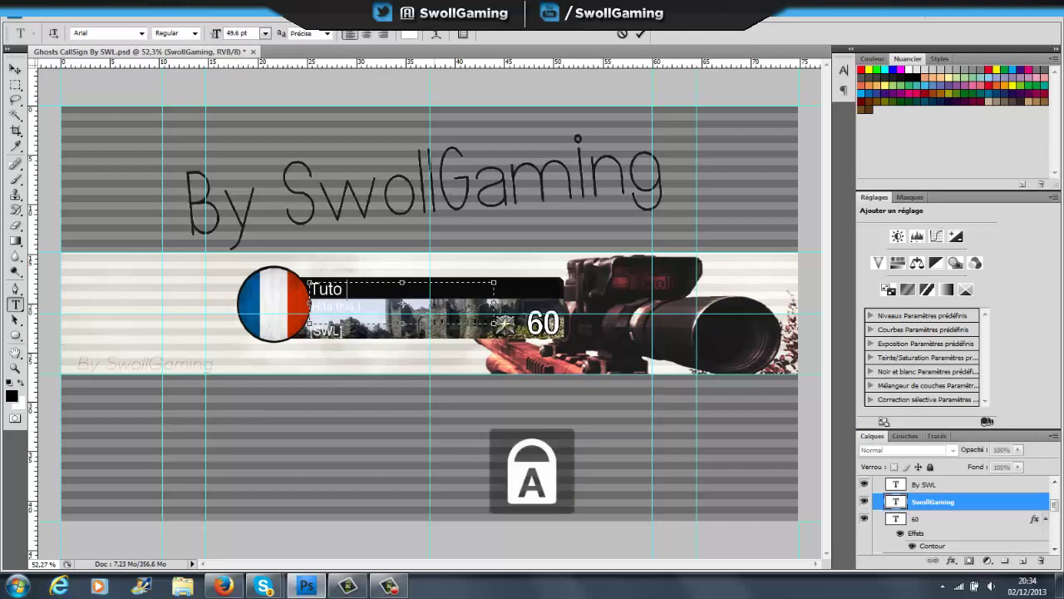
type(" G")
key("Caps_Lock")
type("ho")
key("BackSpace")
key("BackSpace")
key("BackSpace")
key("BackSpace")
key("BackSpace")
key("BackSpace")
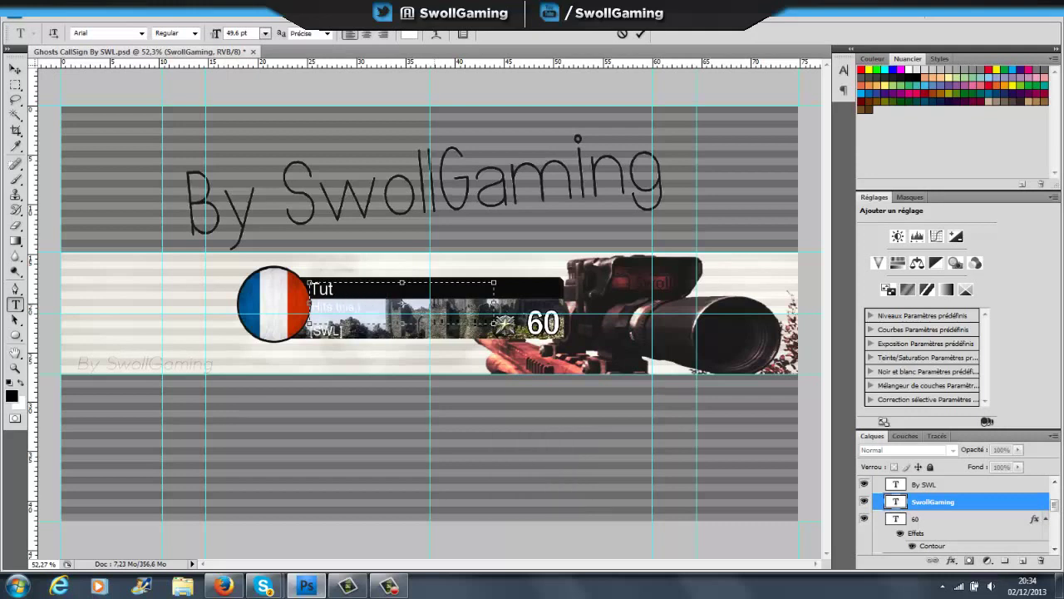
key("Caps_Lock")
type("S")
key("Caps_Lock")
type("woll")
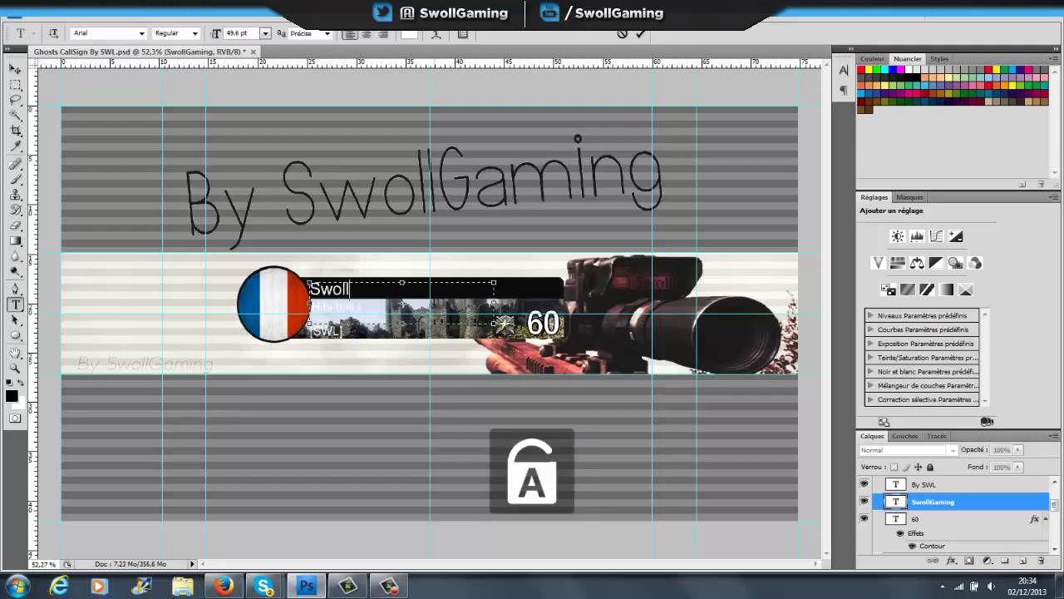
key("Caps_Lock")
type("G")
key("Caps_Lock")
type("aming")
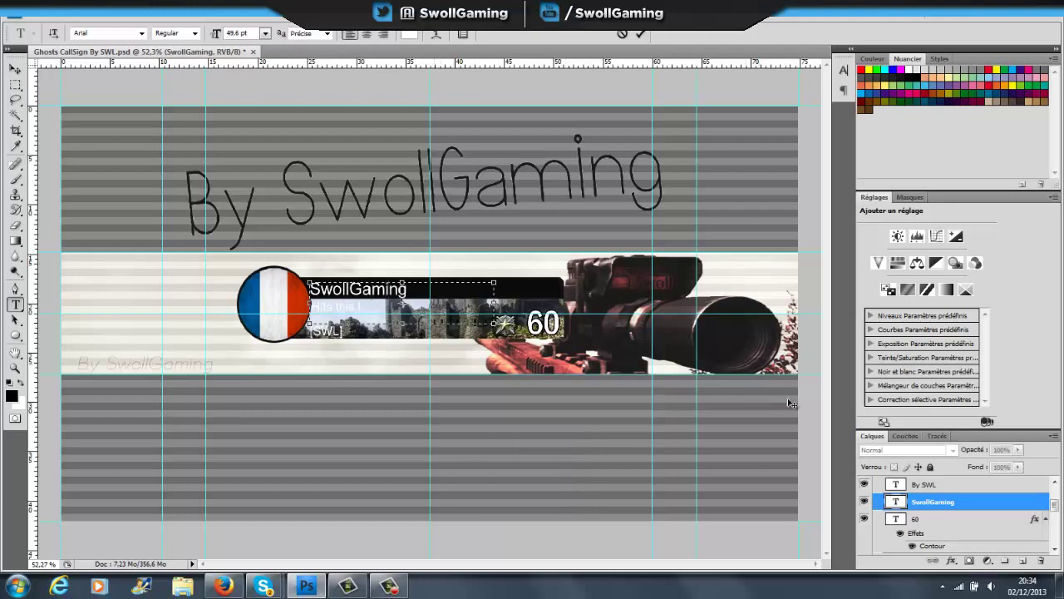
left_click(914, 519)
key("v")
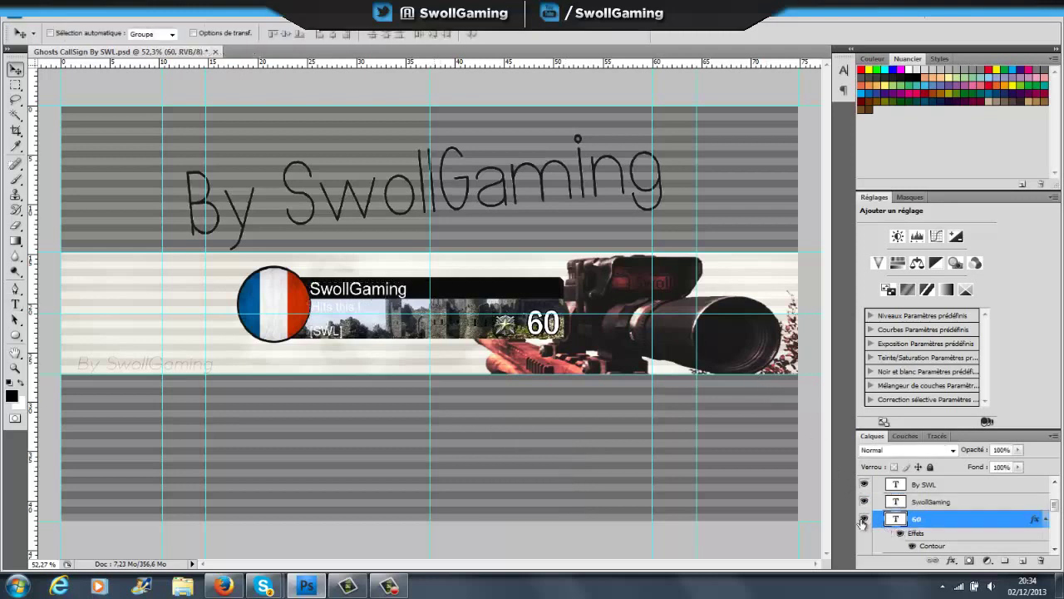
left_click(863, 520)
left_click(864, 520)
scroll(946, 492, "down", 1)
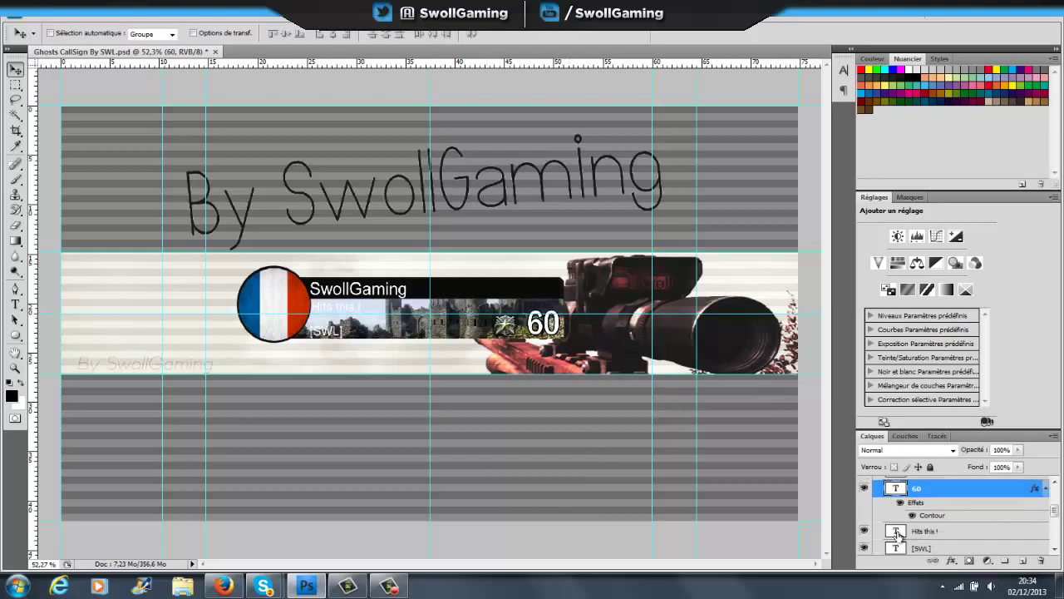
scroll(944, 528, "down", 1)
left_click(921, 534)
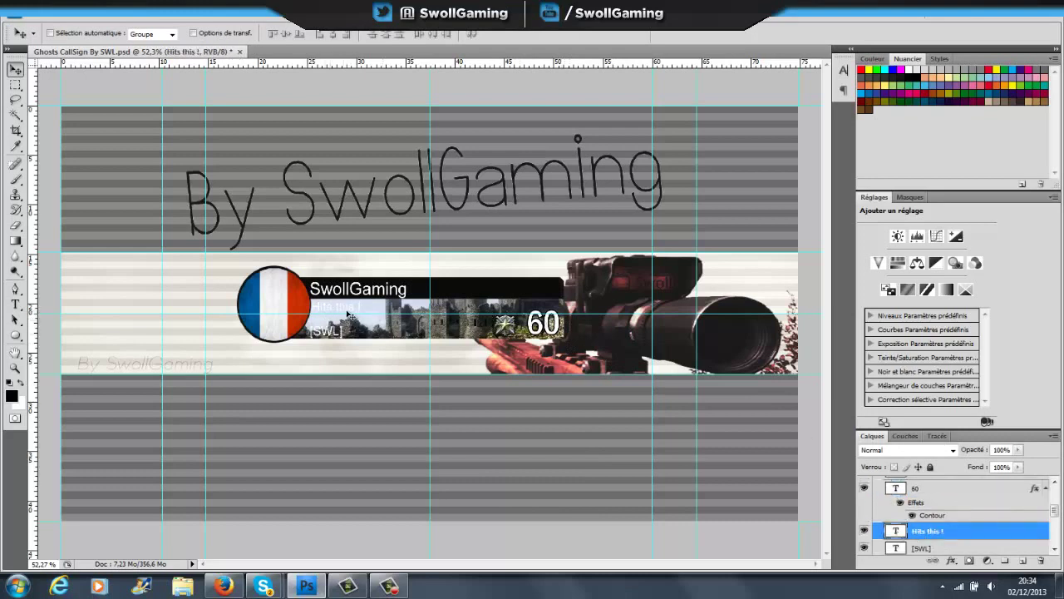
scroll(864, 492, "down", 1)
left_click(919, 536)
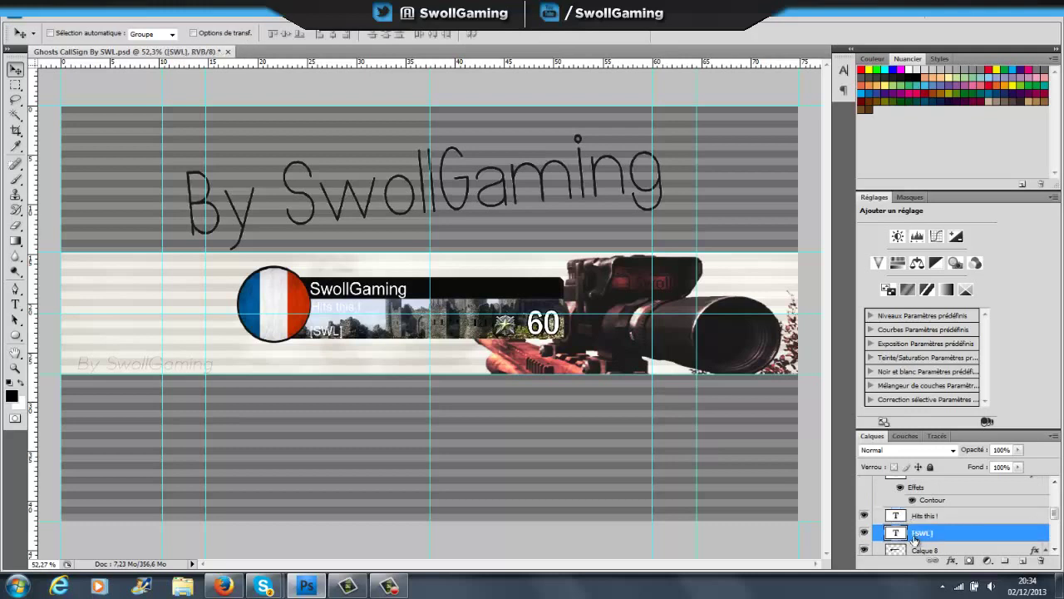
left_click(866, 534)
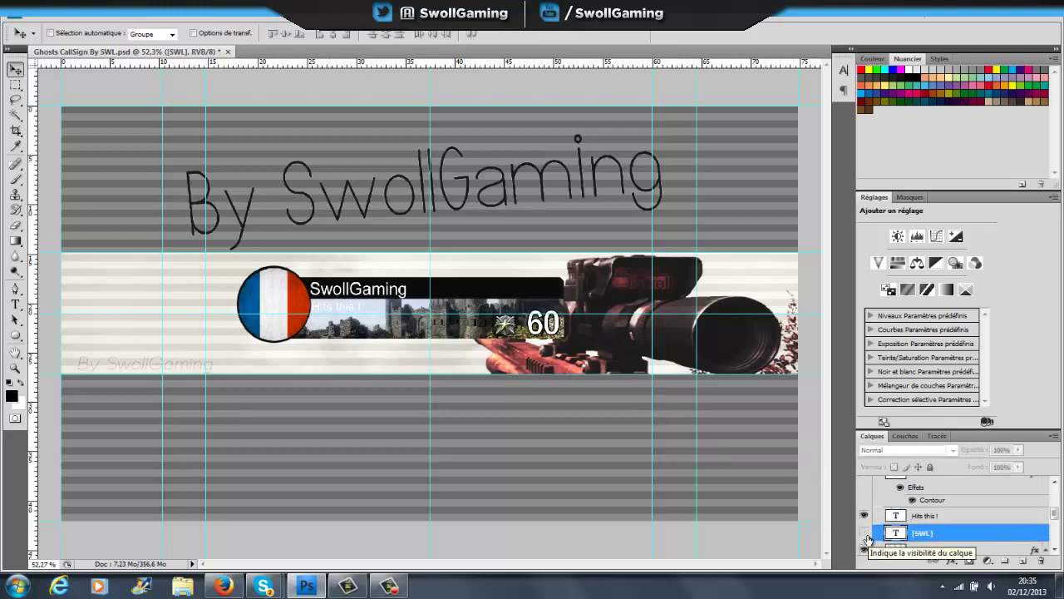
left_click(866, 534)
scroll(913, 536, "down", 1)
scroll(913, 537, "down", 1)
scroll(913, 536, "up", 2)
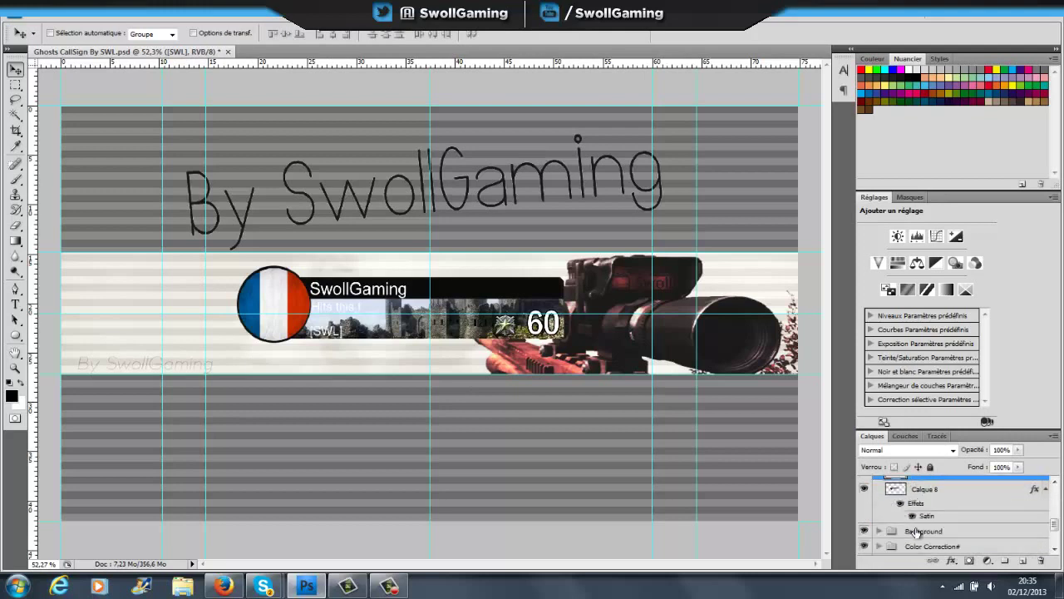
scroll(906, 528, "up", 2)
scroll(897, 515, "up", 2)
scroll(883, 499, "up", 2)
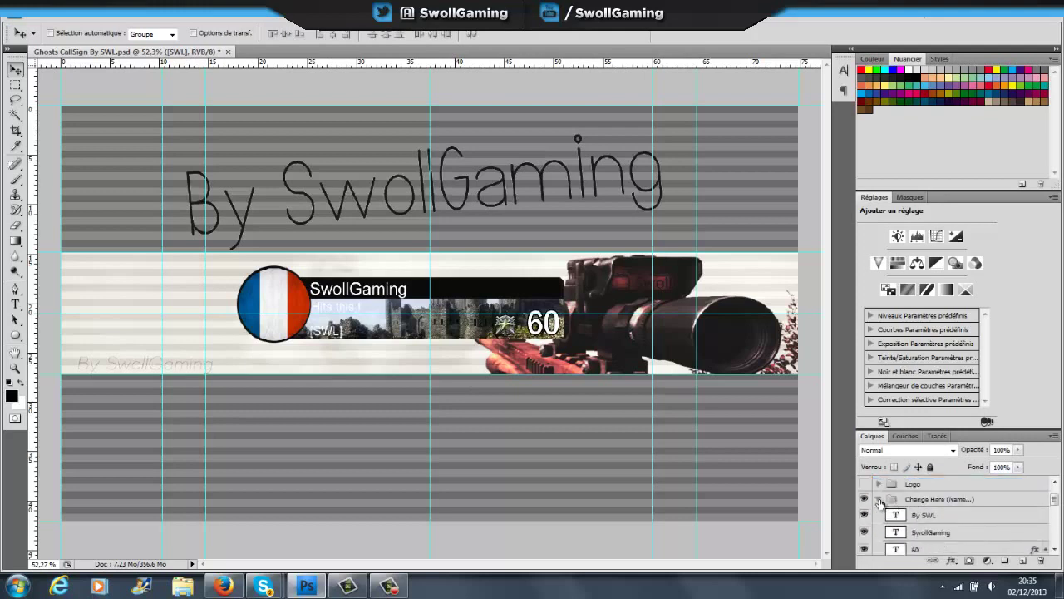
Collapse the name group, expand the Background group, and turn on the S*x background
left_click(883, 500)
left_click(879, 517)
scroll(876, 526, "down", 2)
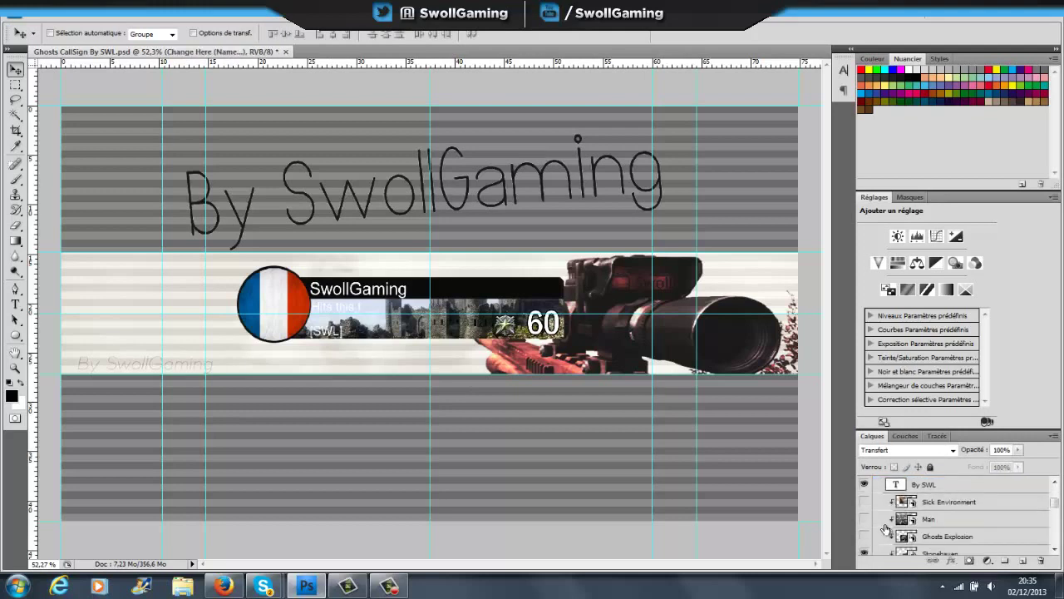
scroll(873, 530, "down", 2)
scroll(870, 537, "down", 2)
scroll(869, 536, "down", 2)
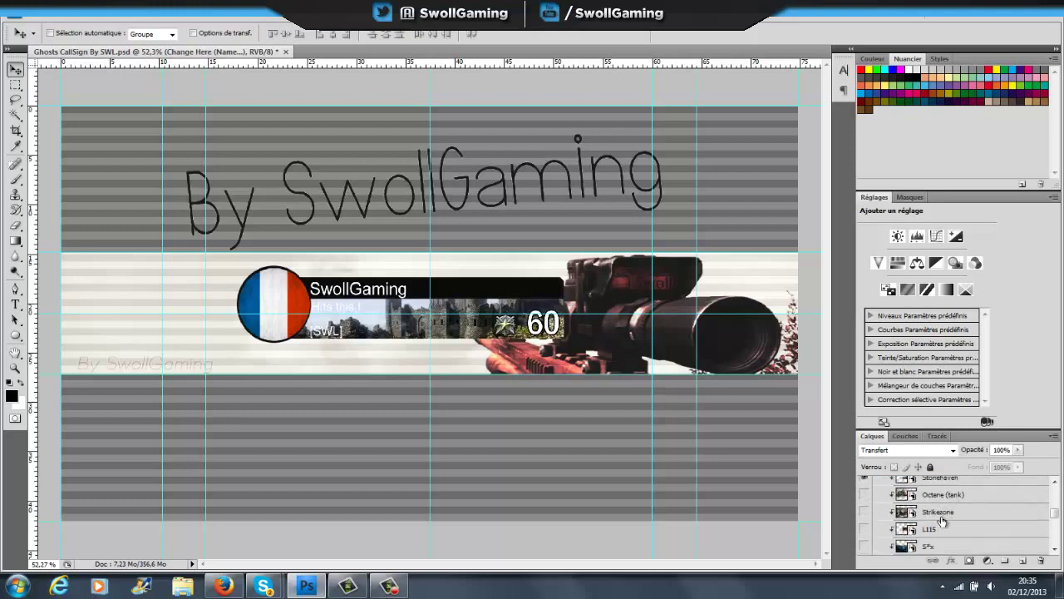
scroll(943, 521, "down", 2)
scroll(906, 524, "down", 2)
left_click(864, 500)
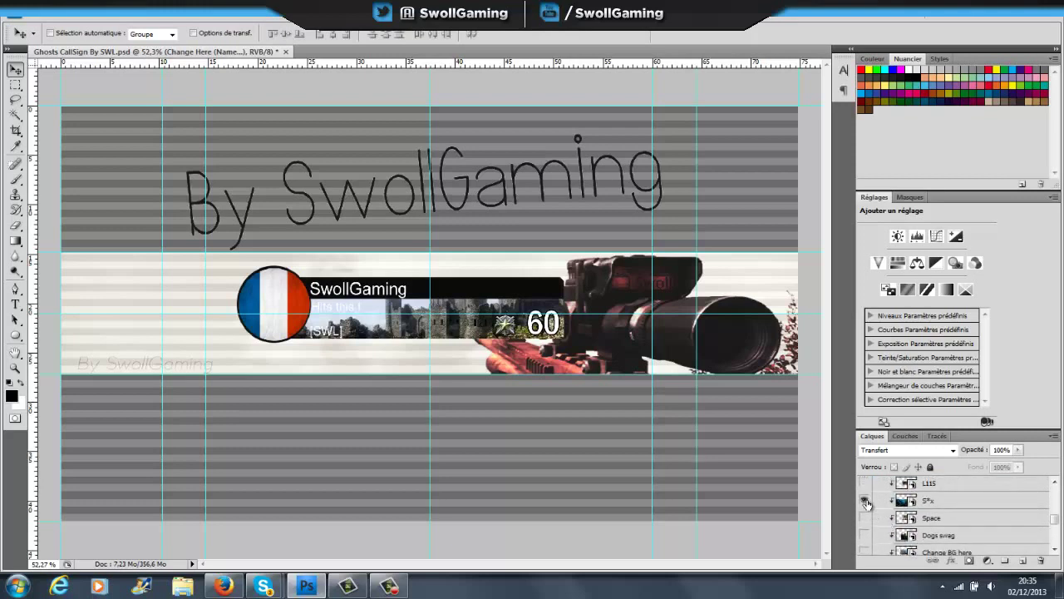
Preview Ghosts Explosion, Man and Sick Environment backgrounds, ending on the Stonehaven castle
scroll(903, 517, "up", 2)
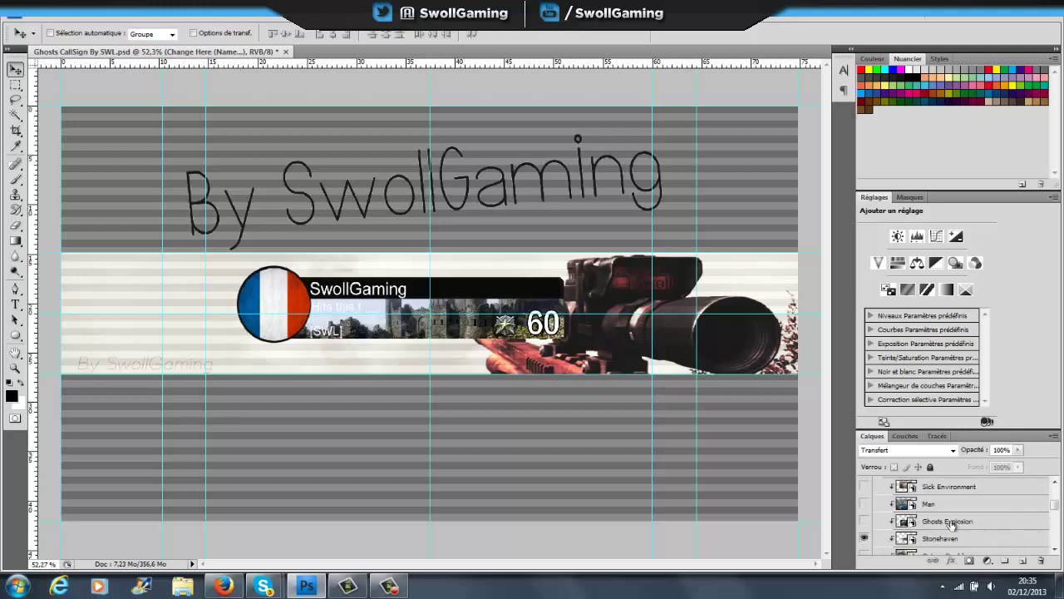
scroll(938, 524, "up", 2)
scroll(915, 527, "up", 2)
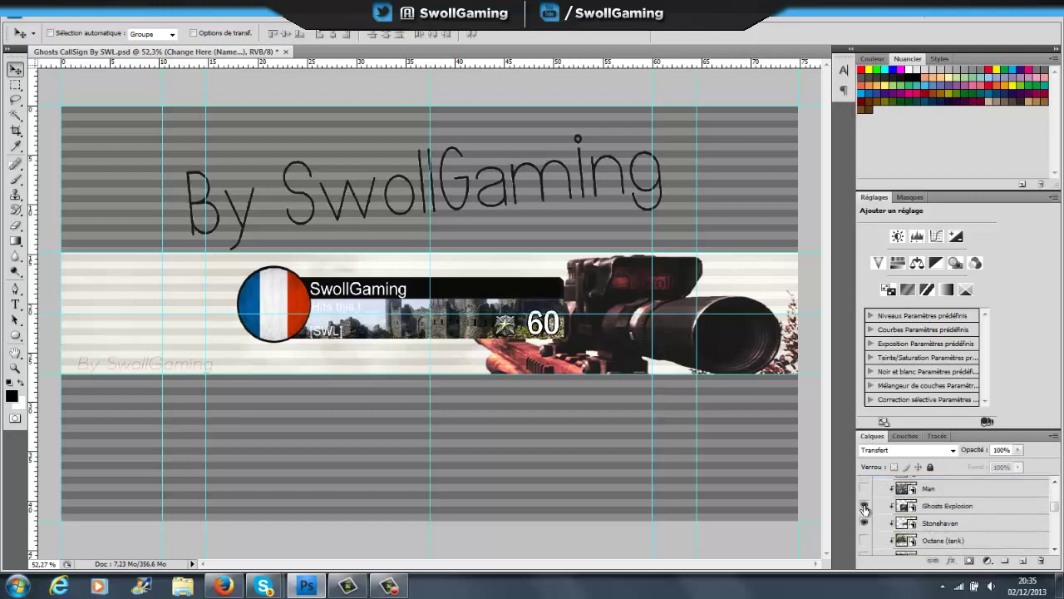
left_click(865, 506)
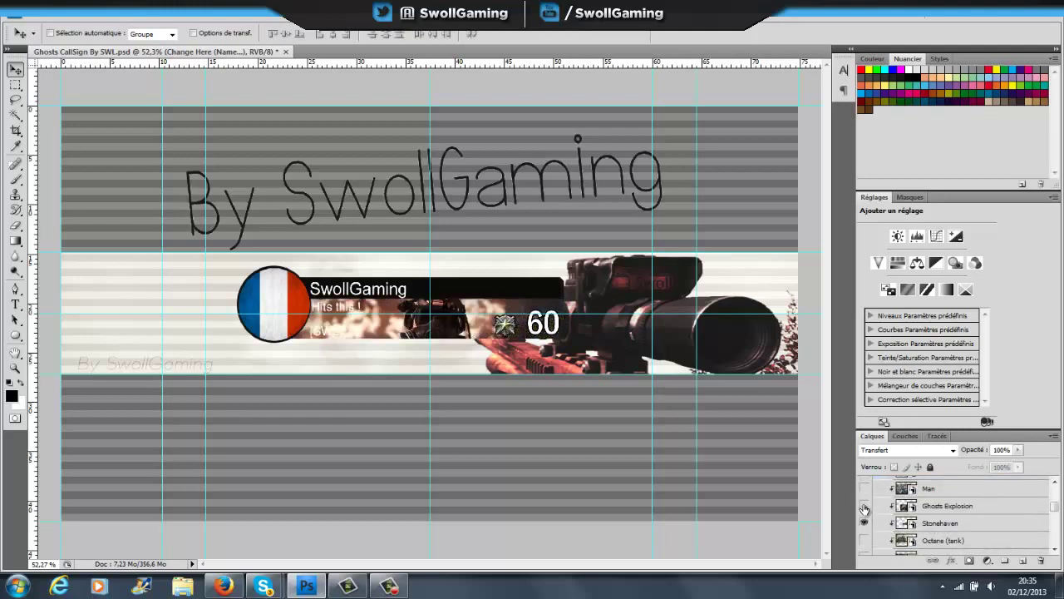
left_click(865, 506)
scroll(873, 515, "up", 1)
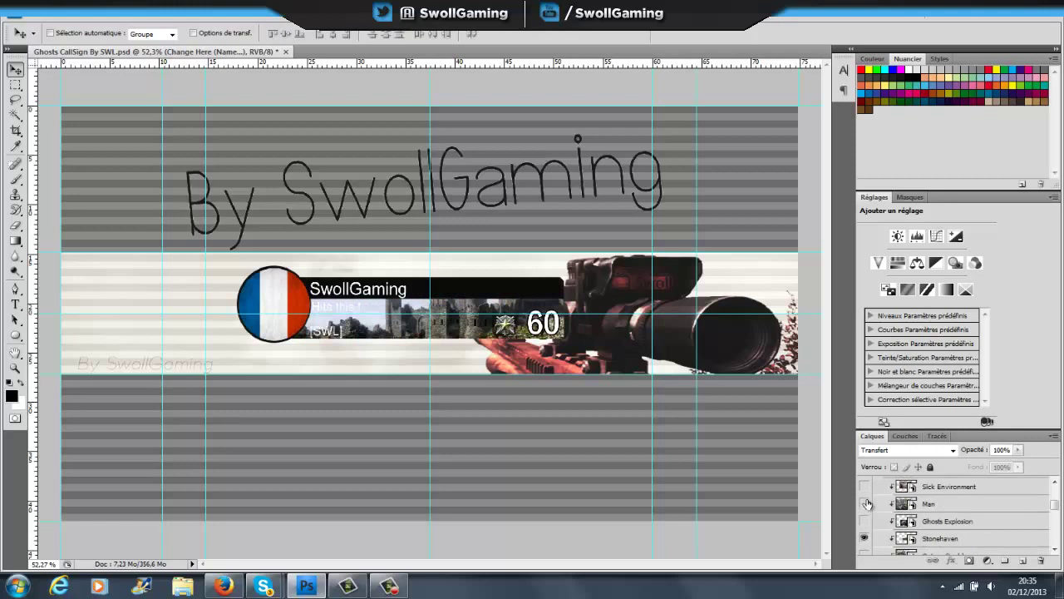
left_click(865, 504)
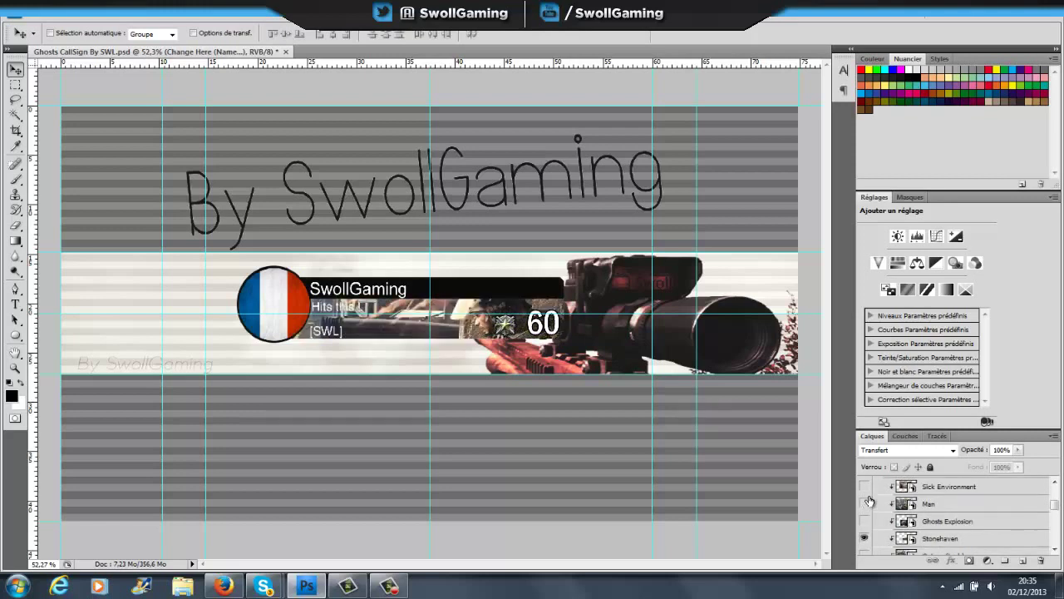
left_click(866, 488)
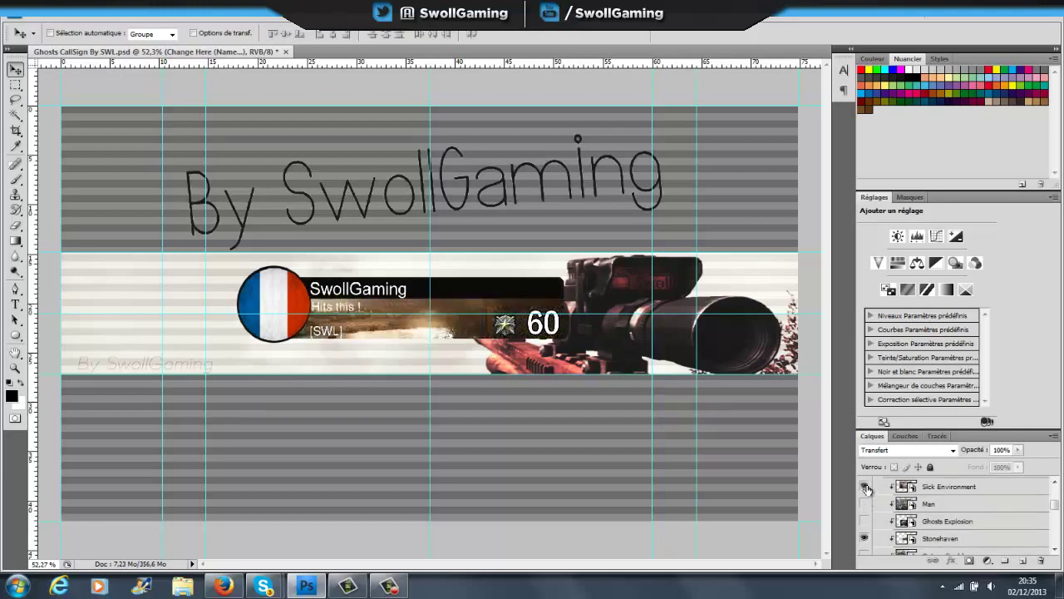
left_click(865, 487)
Collapse Background, expand the Color Correction# group, and turn off the Nice Red variant
scroll(880, 514, "up", 2)
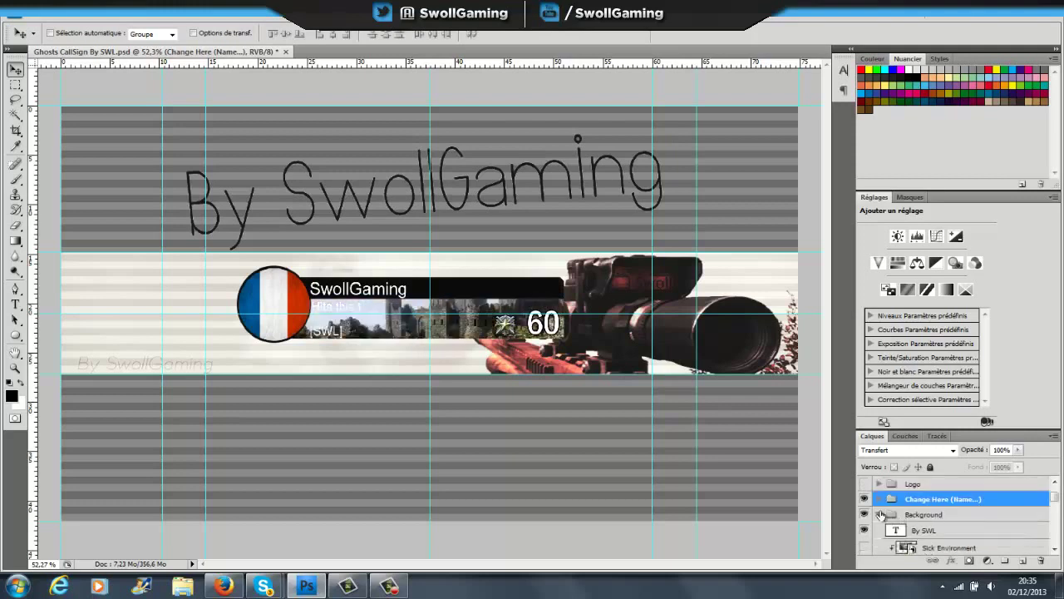
left_click(881, 515)
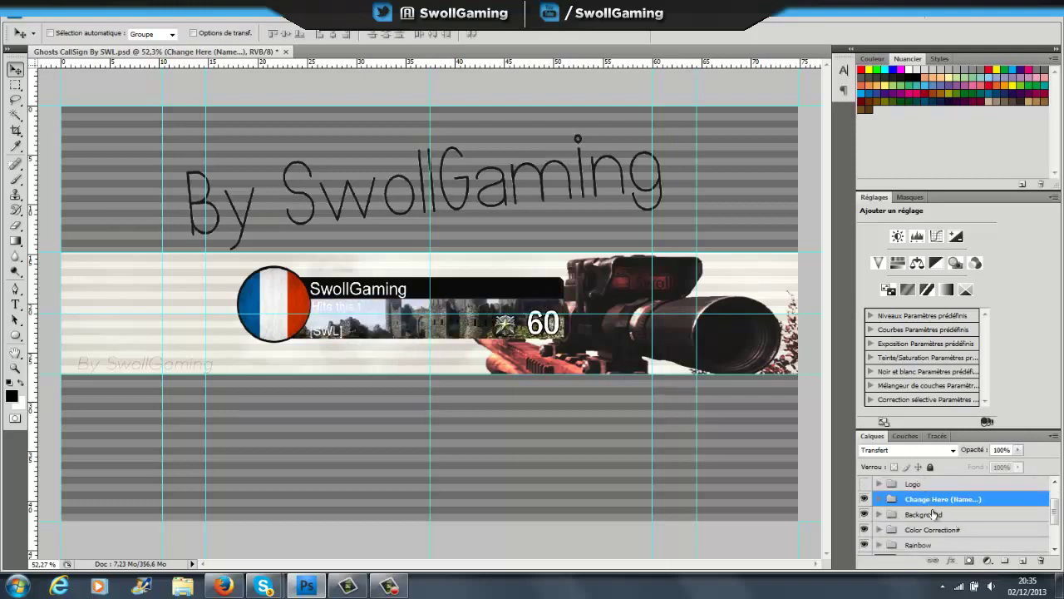
scroll(934, 507, "up", 2)
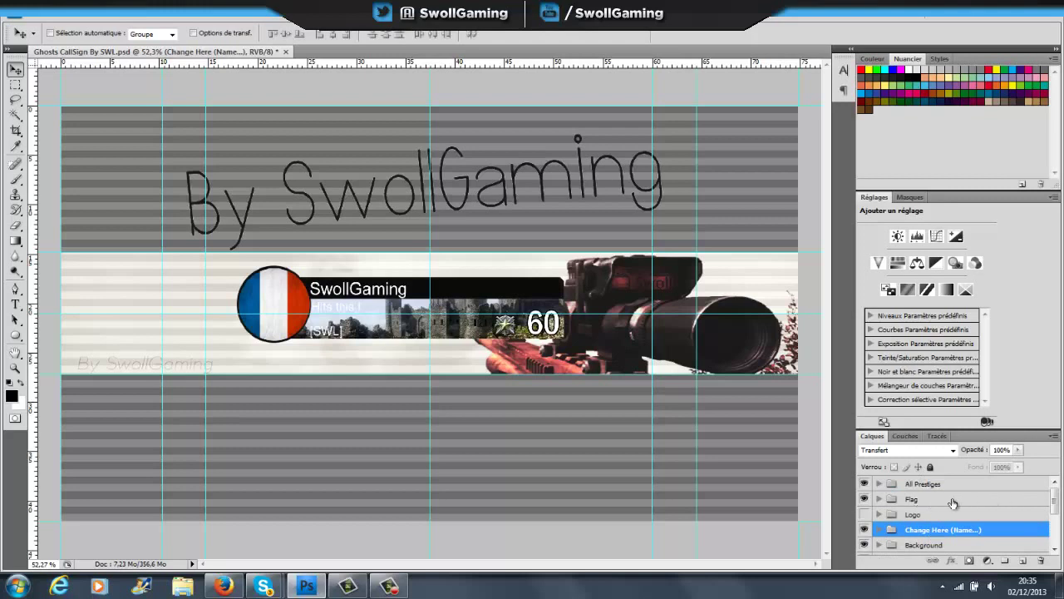
scroll(952, 503, "down", 2)
scroll(947, 499, "down", 1)
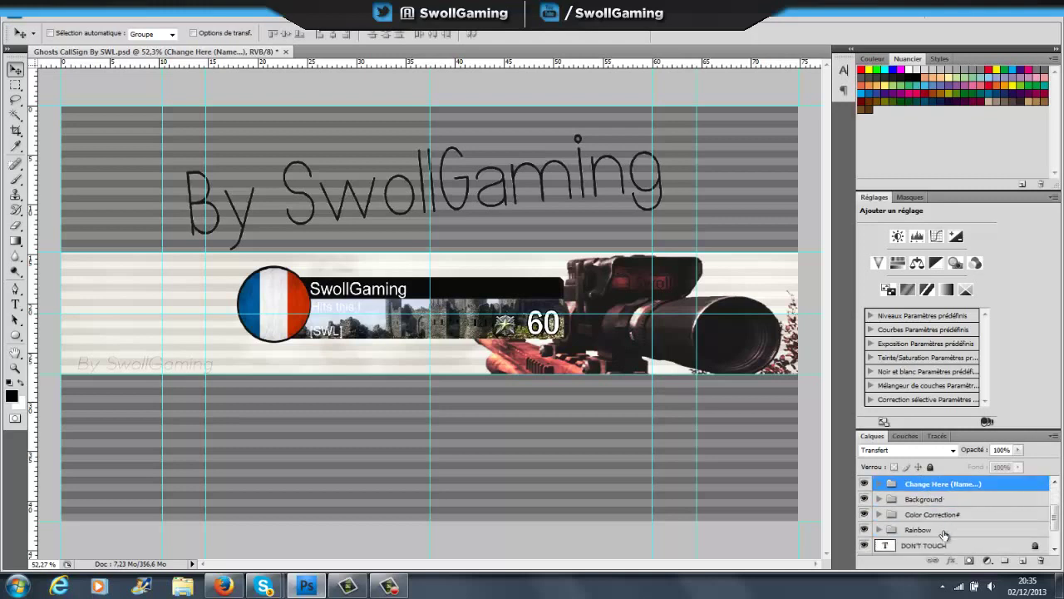
left_click(879, 515)
scroll(1022, 519, "down", 3)
left_click_drag(1056, 504, 1054, 531)
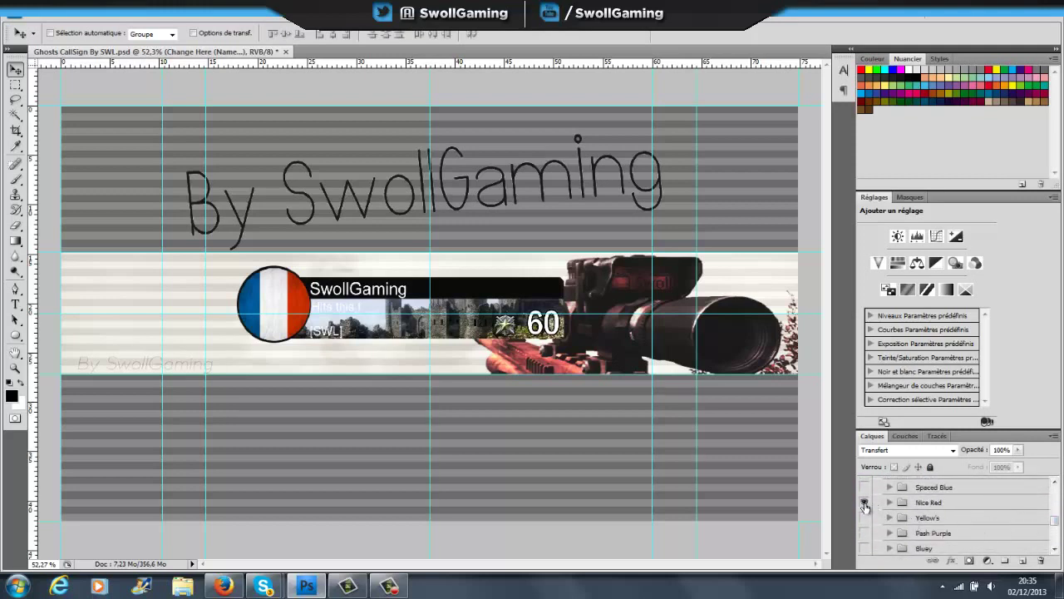
left_click(866, 508)
Preview Blue Increase and Clear Green, then apply the Great Orange colour variant
scroll(862, 524, "down", 1)
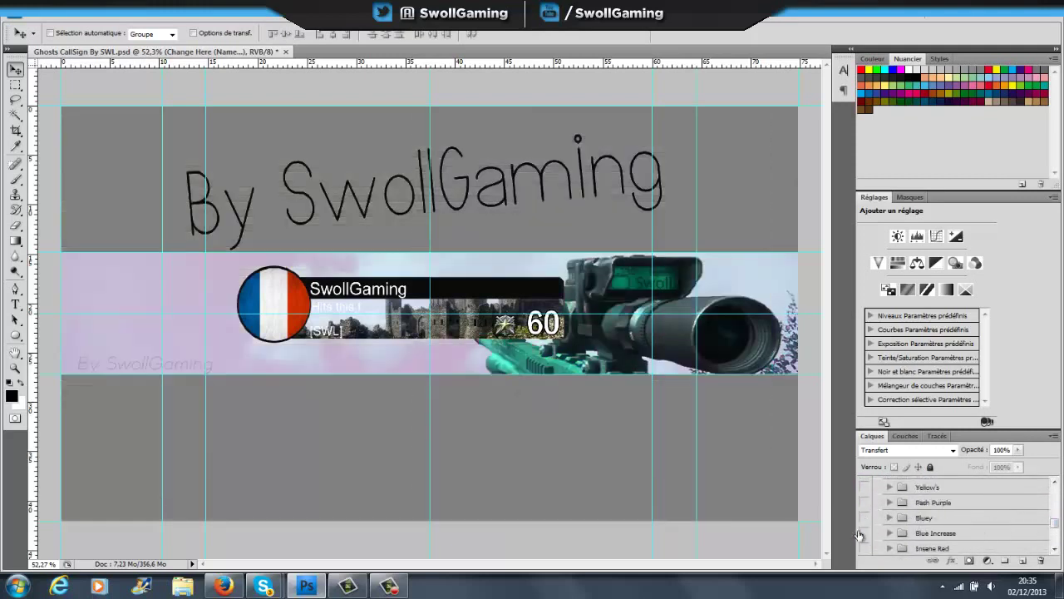
left_click(863, 534)
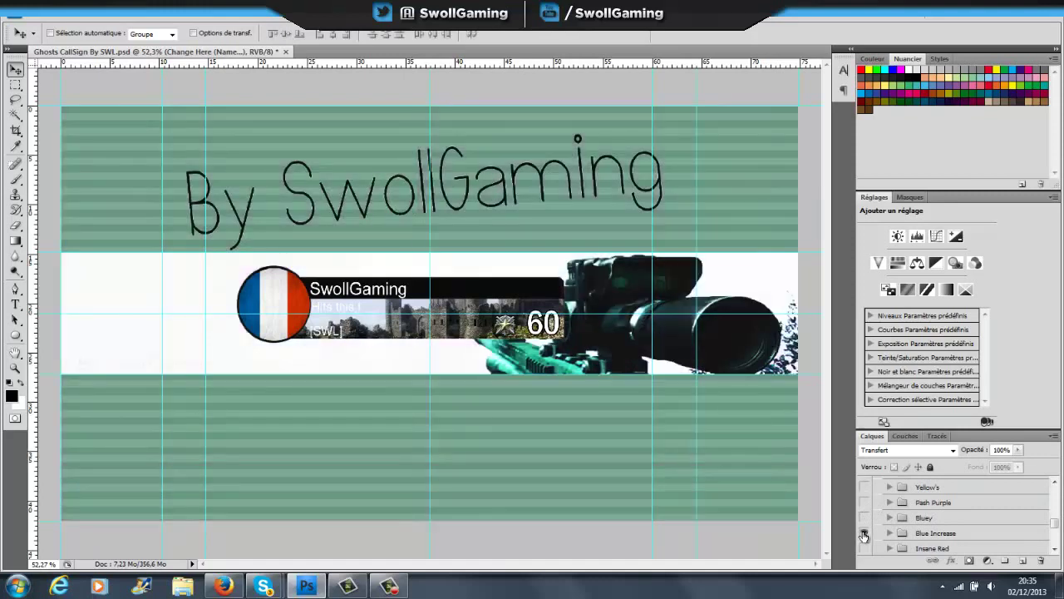
left_click(864, 535)
scroll(865, 535, "down", 1)
left_click(866, 533)
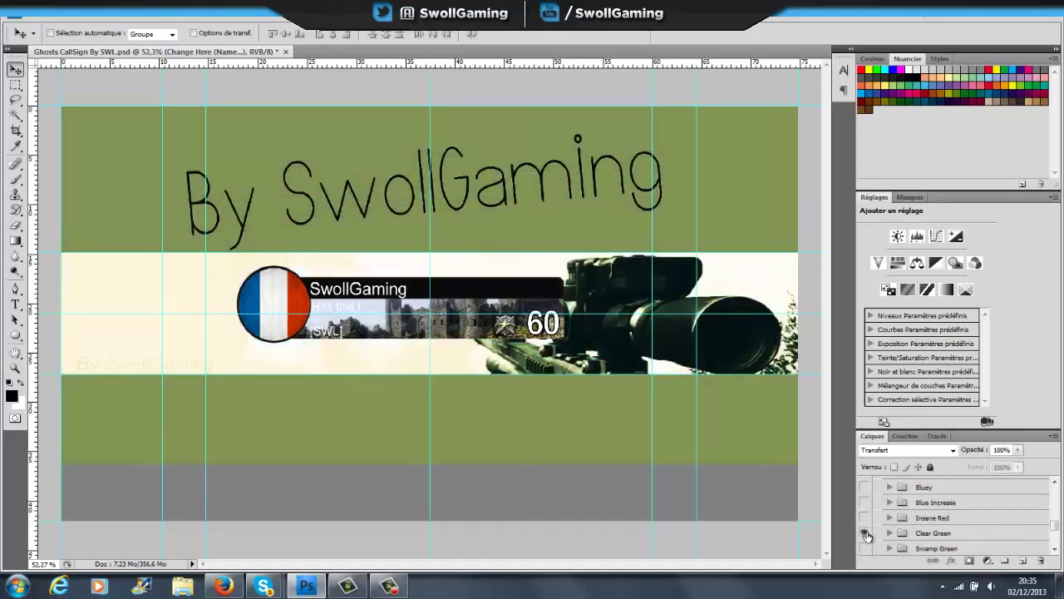
left_click(866, 533)
scroll(865, 533, "up", 3)
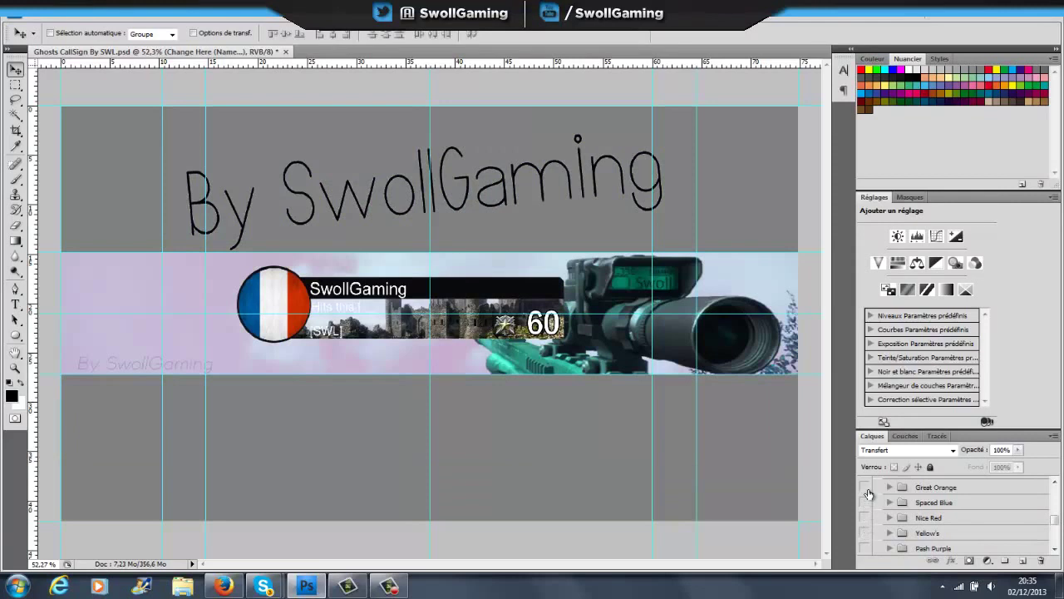
left_click(863, 487)
scroll(908, 520, "down", 1)
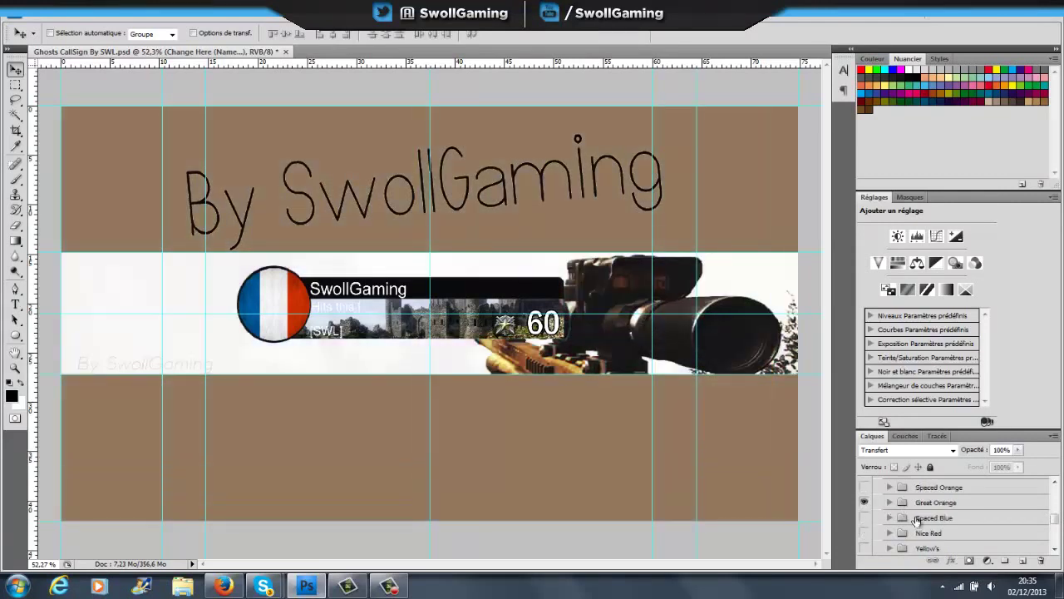
scroll(913, 525, "down", 2)
scroll(914, 530, "down", 2)
scroll(912, 525, "down", 2)
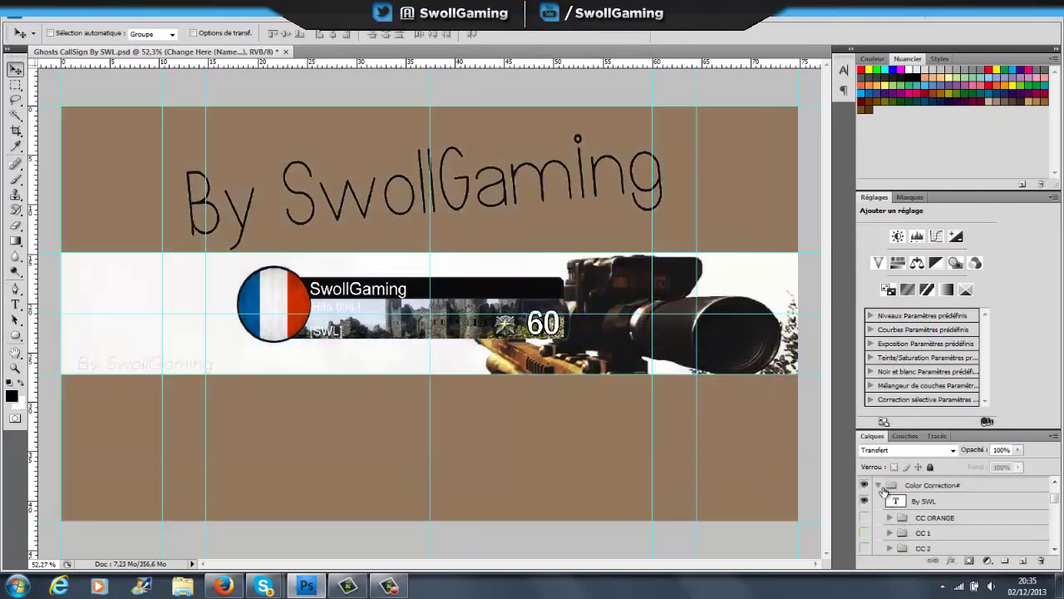
scroll(882, 498, "down", 2)
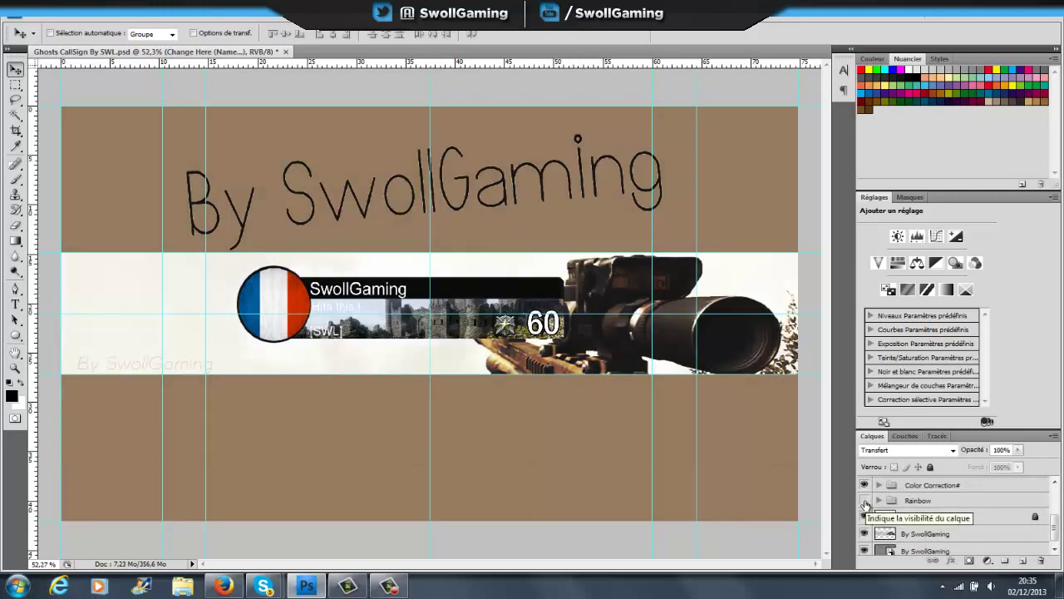
left_click(865, 500)
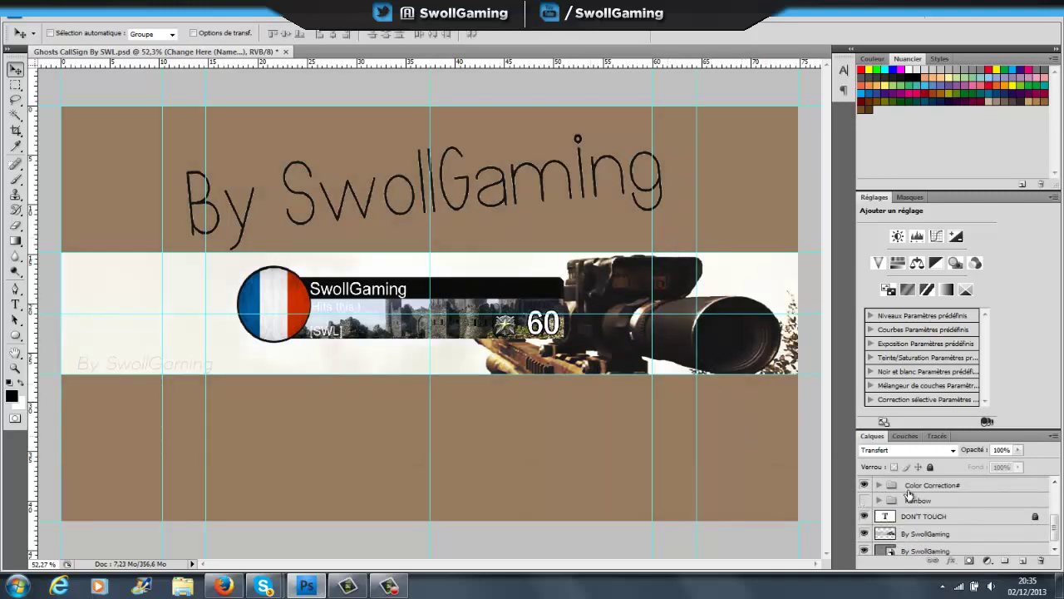
left_click(864, 500)
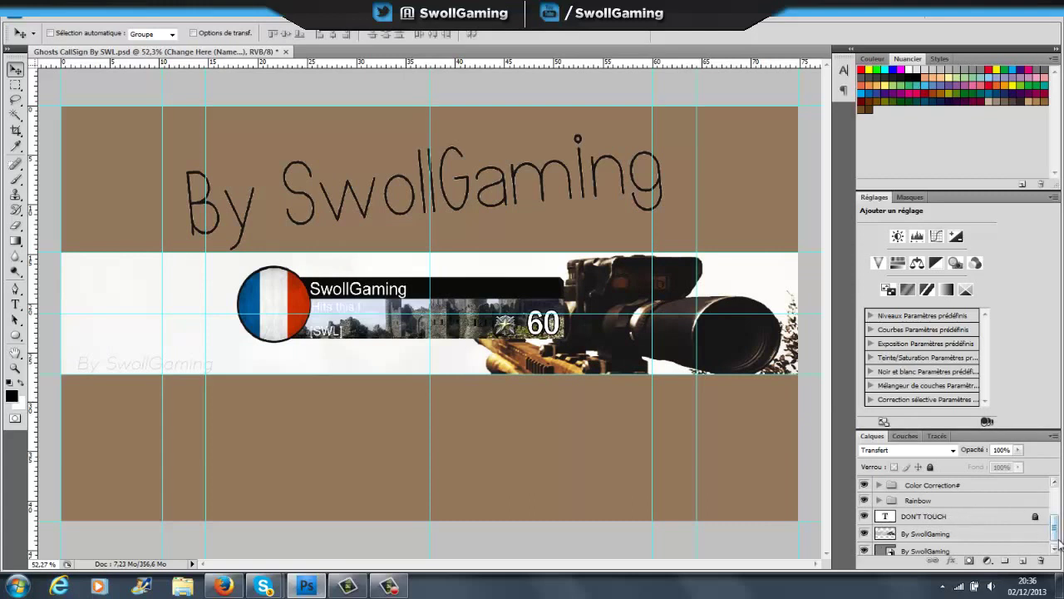
left_click_drag(1059, 536, 1058, 499)
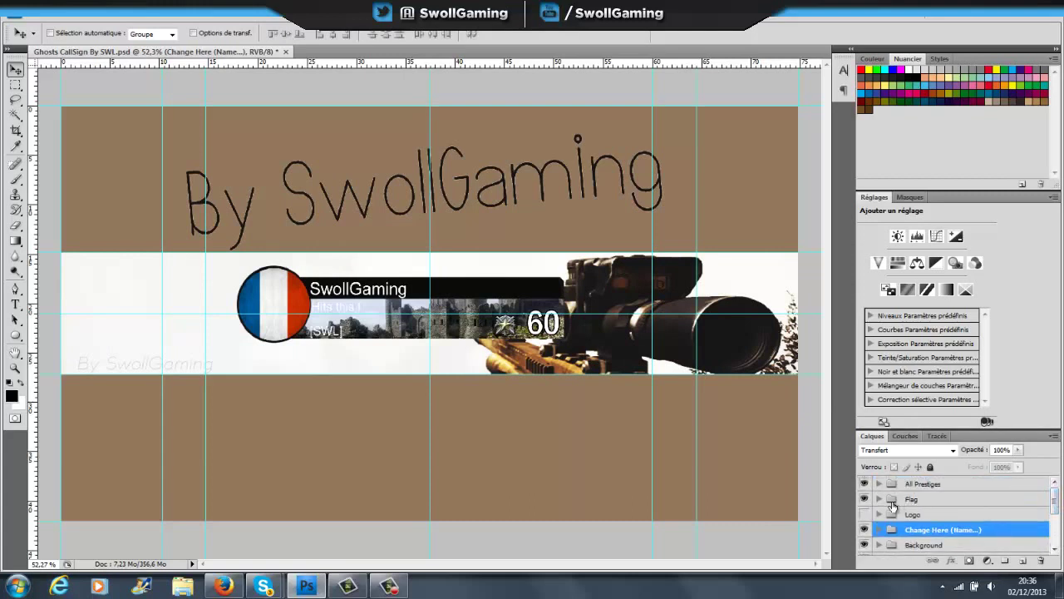